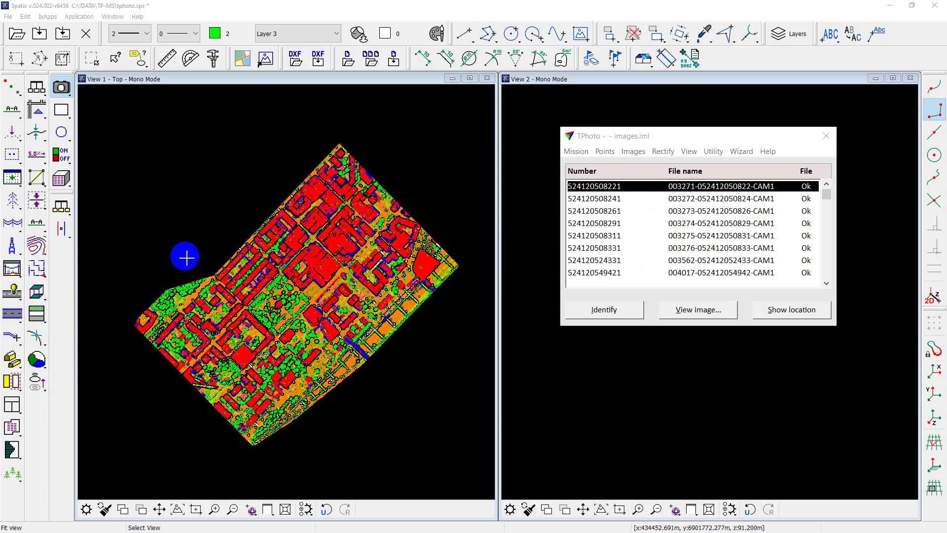
left_click(60, 87)
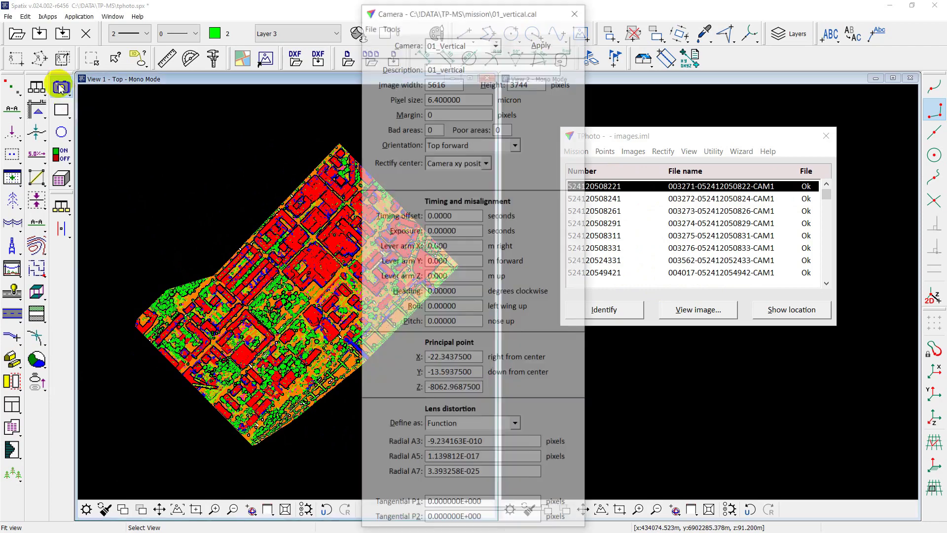
left_click(497, 42)
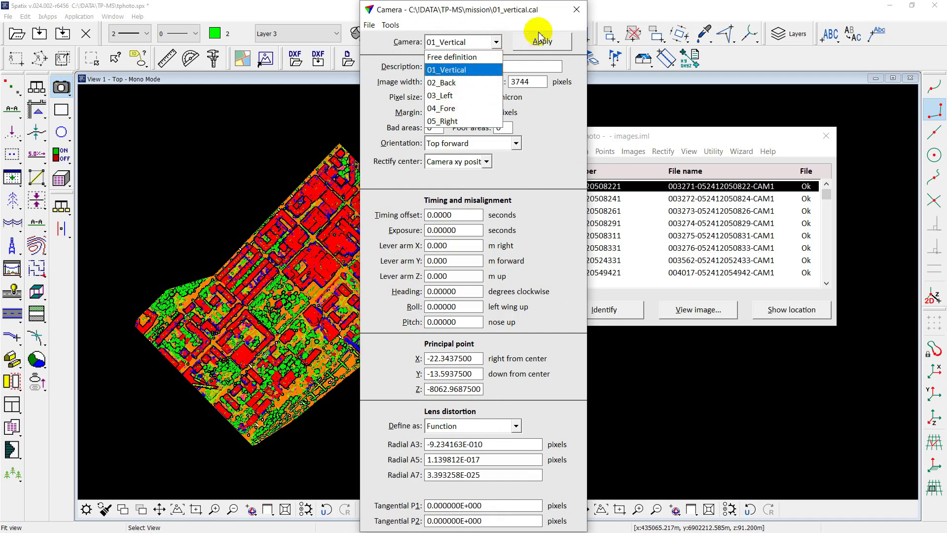
left_click(575, 11)
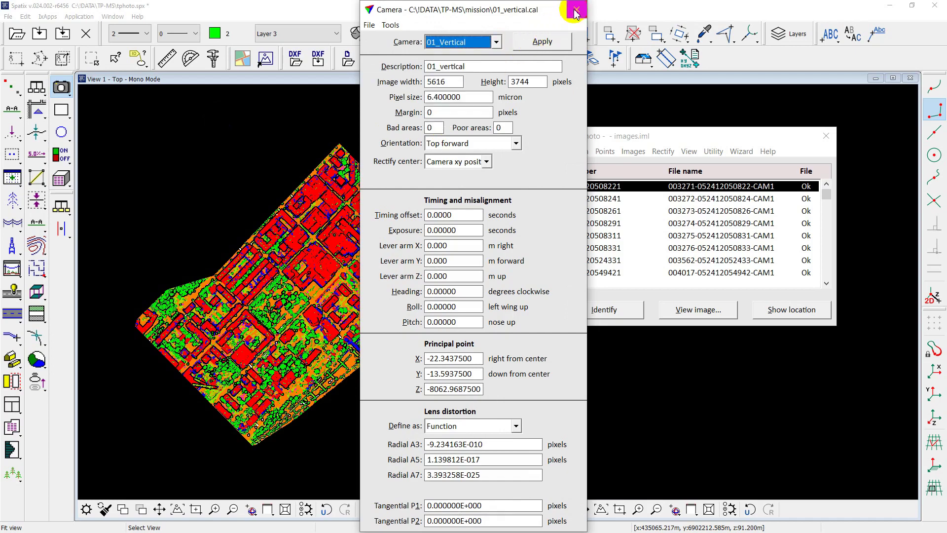
left_click(575, 12)
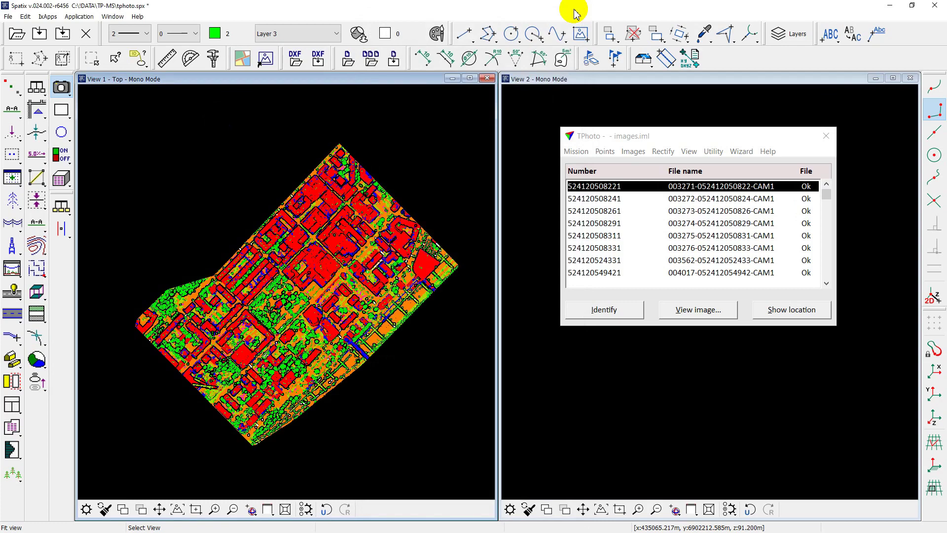
- Create a camera view in View 2 with 01_Vertical and load the nearest image
left_click(688, 151)
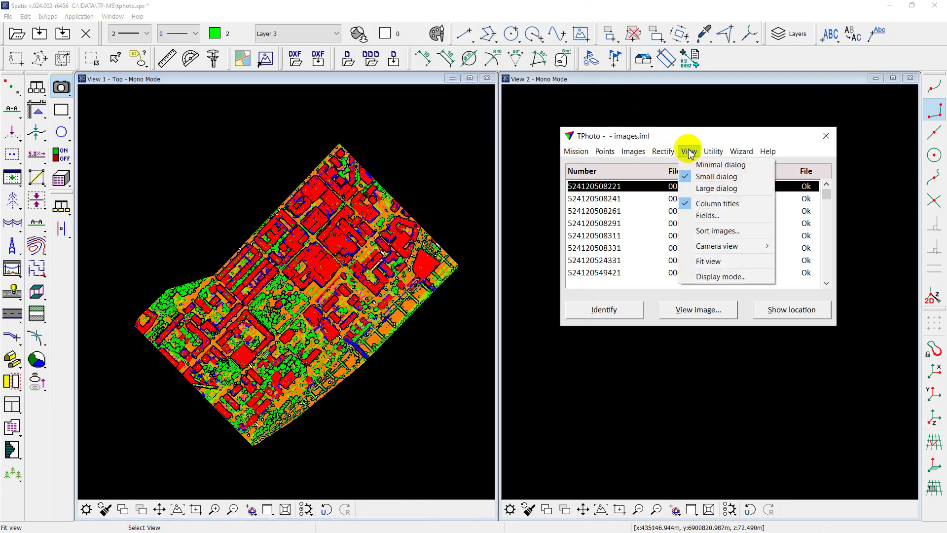
mouse_move(712, 248)
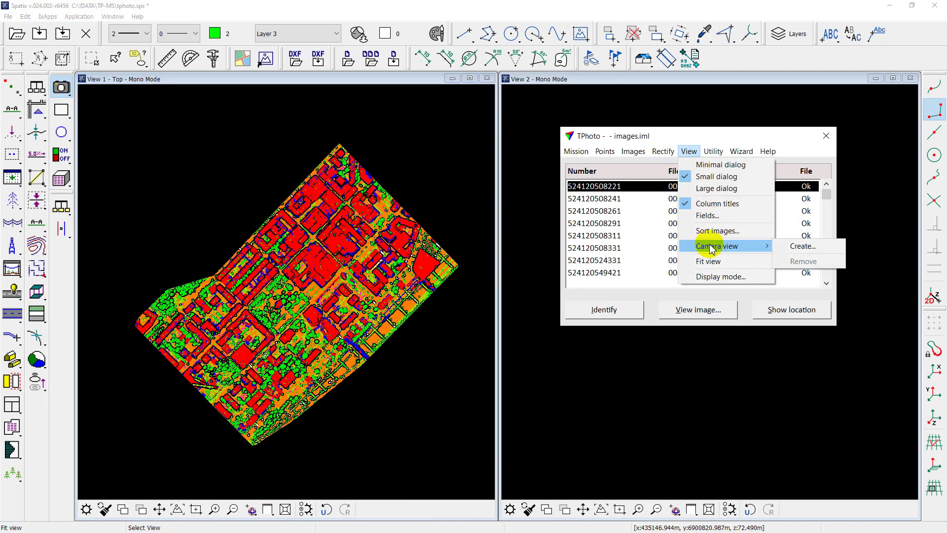
left_click(801, 249)
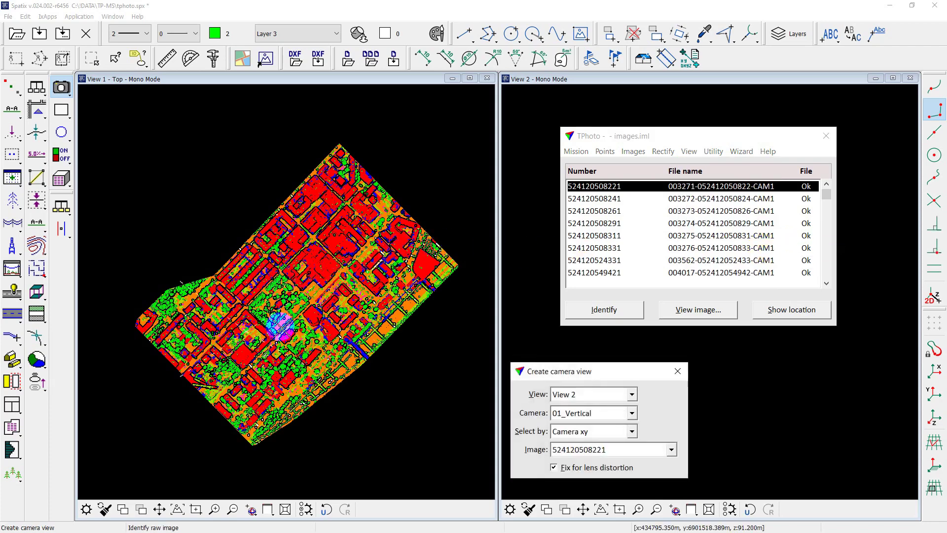
left_click(279, 326)
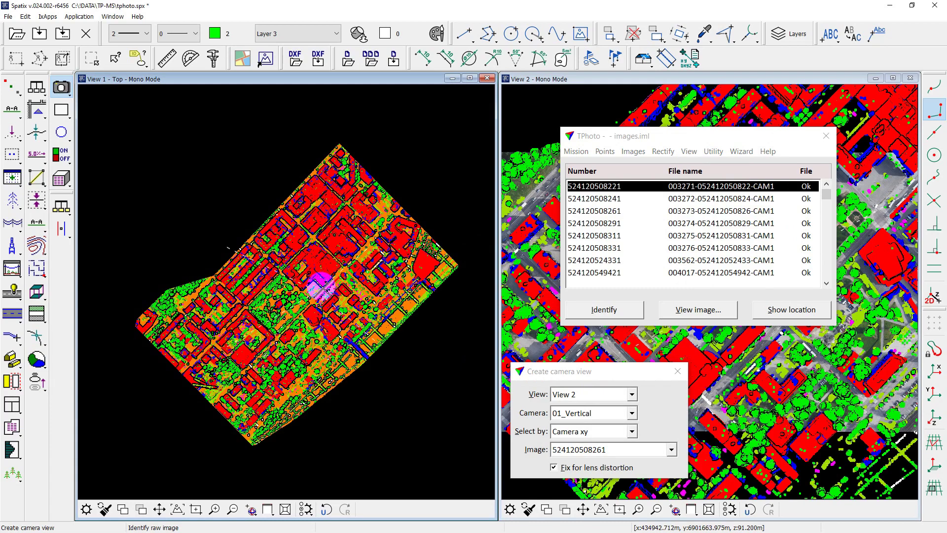
left_click(320, 285)
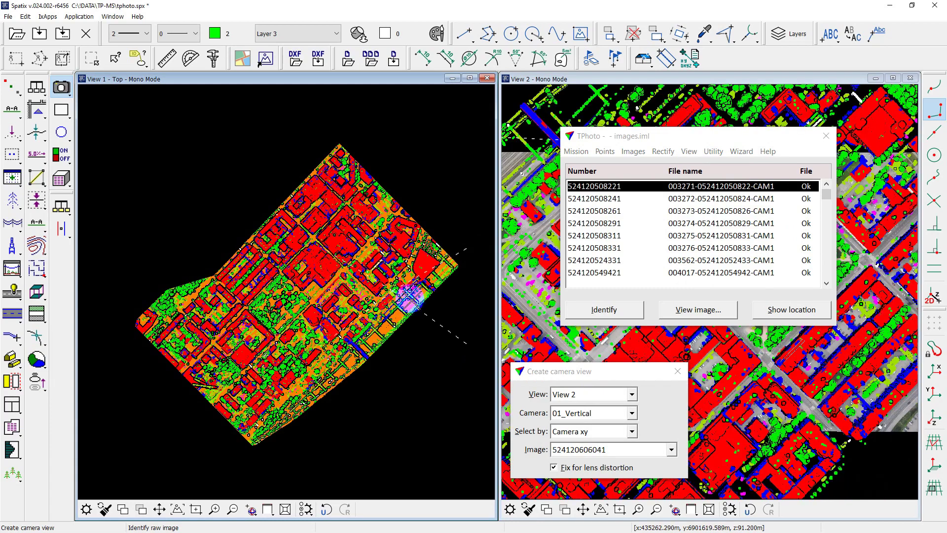
left_click(384, 238)
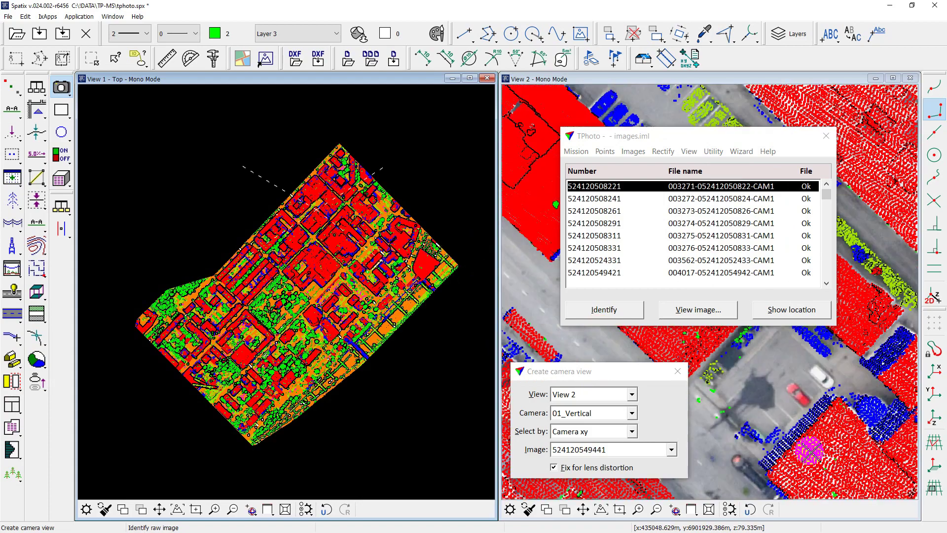
scroll(772, 435, "up", 3)
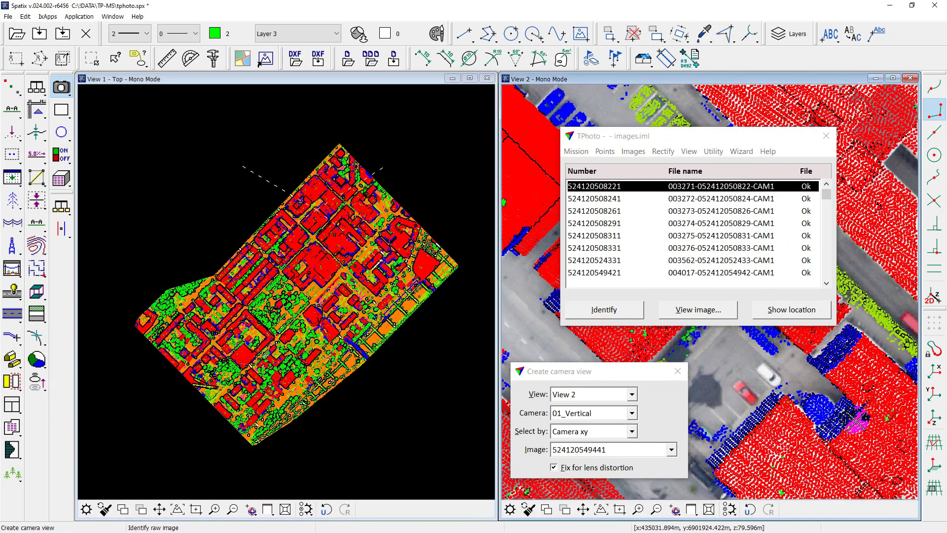
scroll(796, 456, "up", 2)
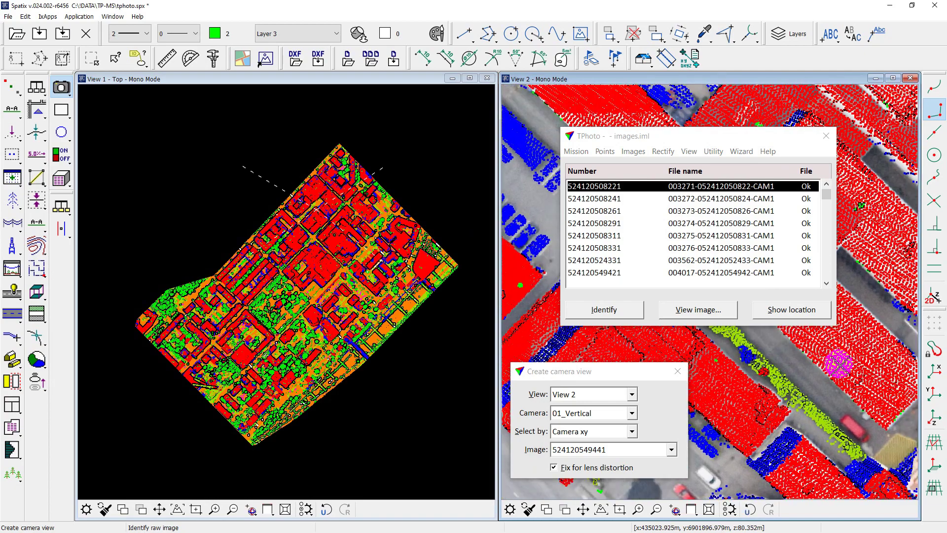
scroll(851, 360, "up", 2)
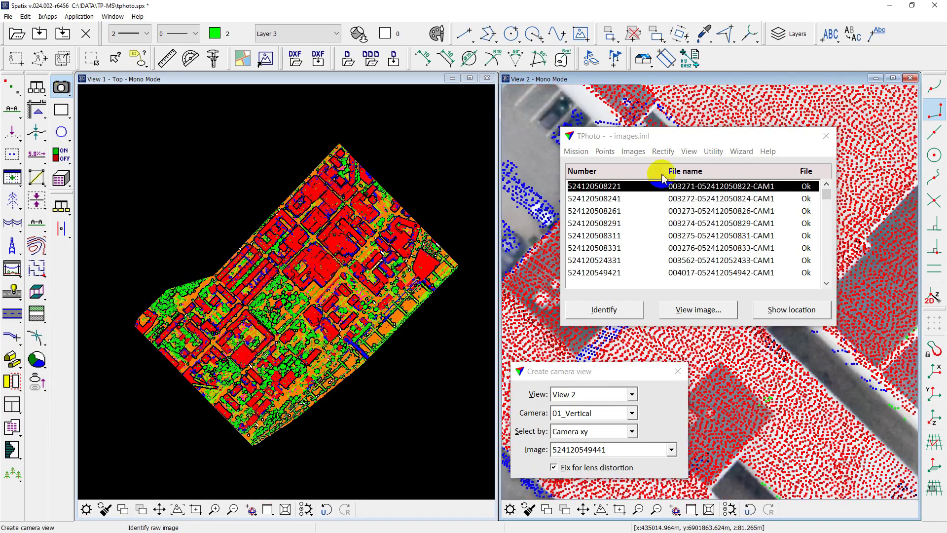
left_click_drag(661, 135, 748, 501)
scroll(756, 298, "down", 2)
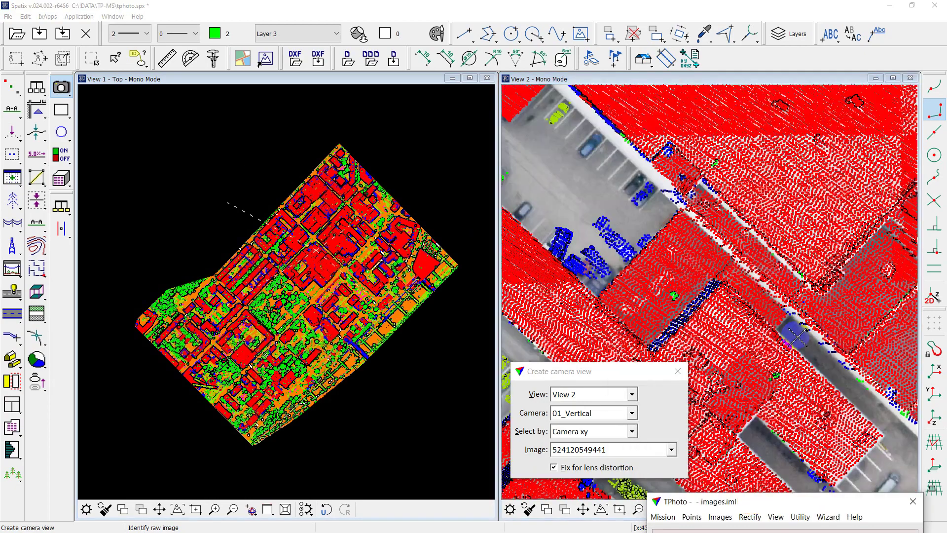
scroll(686, 202, "up", 4)
scroll(740, 340, "down", 2)
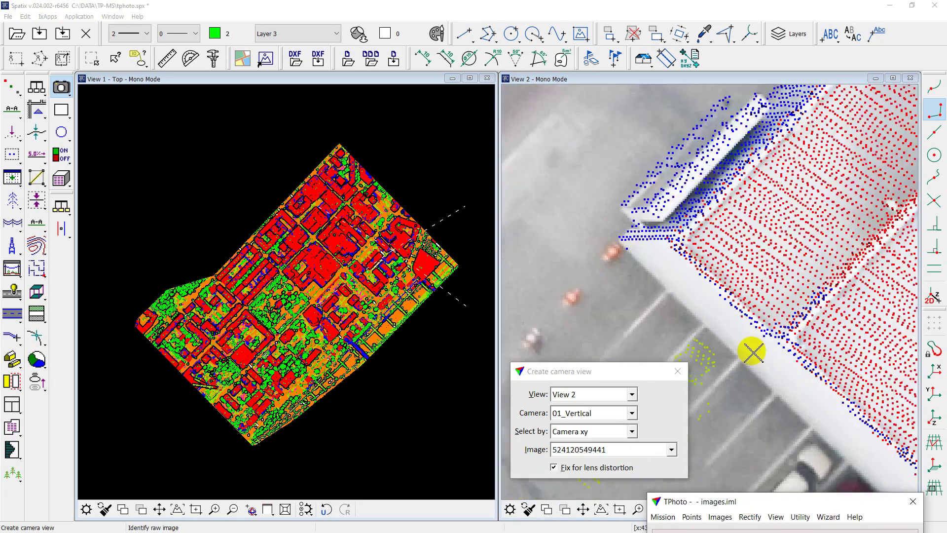
scroll(722, 281, "down", 2)
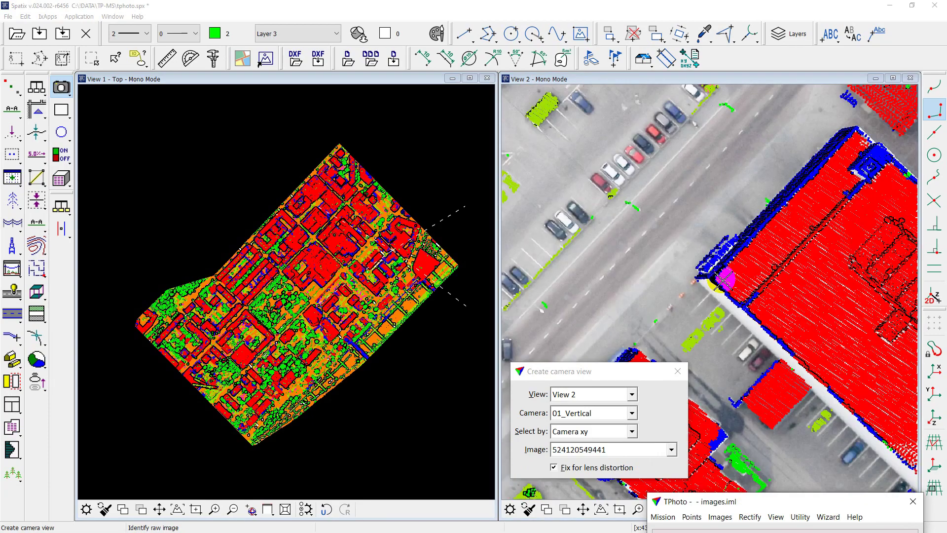
- Switch the camera view to 04_Fore and load a lakeside oblique image, zooming in
left_click(569, 414)
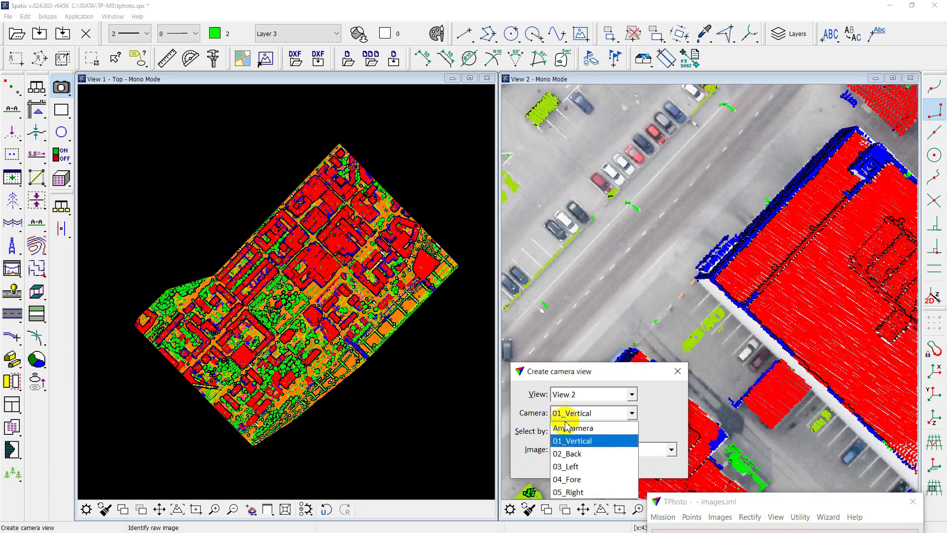
left_click(568, 479)
left_click(324, 254)
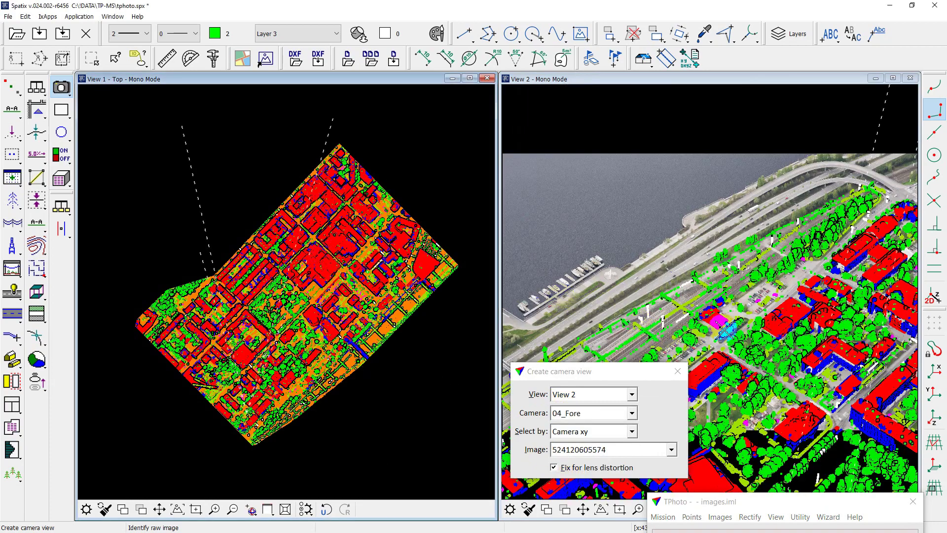
scroll(725, 323, "up", 3)
scroll(686, 307, "up", 2)
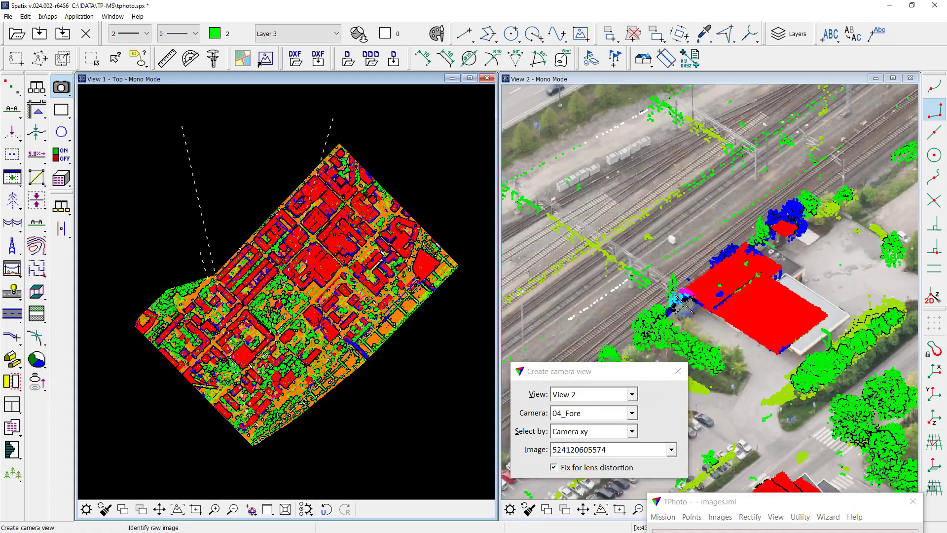
scroll(684, 293, "up", 2)
scroll(706, 304, "down", 4)
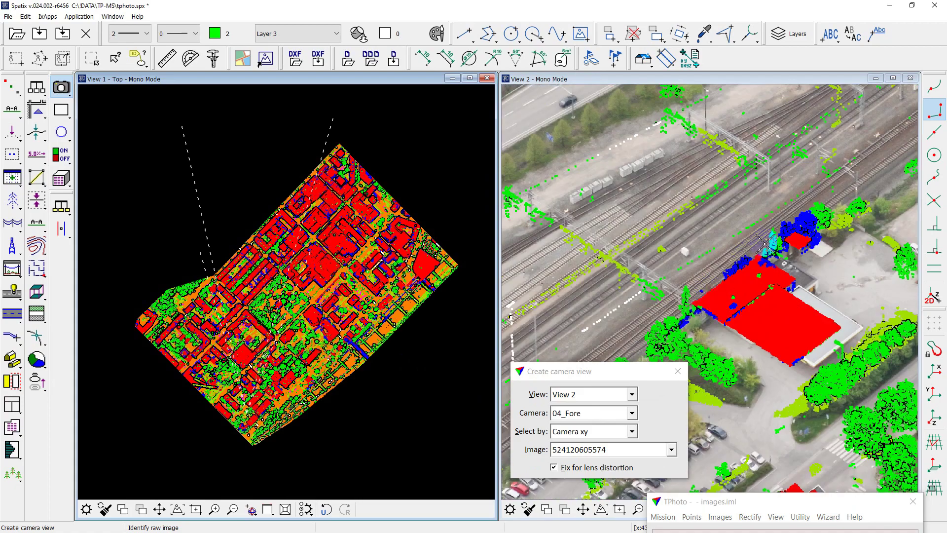
scroll(788, 214, "up", 2)
- Pan left and zoom over the railway area to check point cloud alignment
middle_click_drag(777, 217, 676, 211)
middle_click_drag(770, 222, 658, 204)
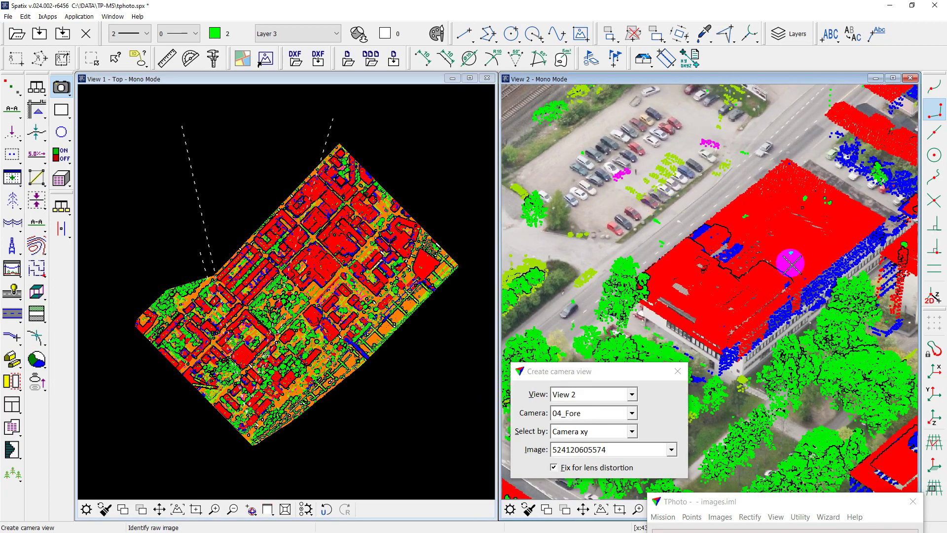
scroll(799, 271, "up", 3)
scroll(716, 225, "down", 3)
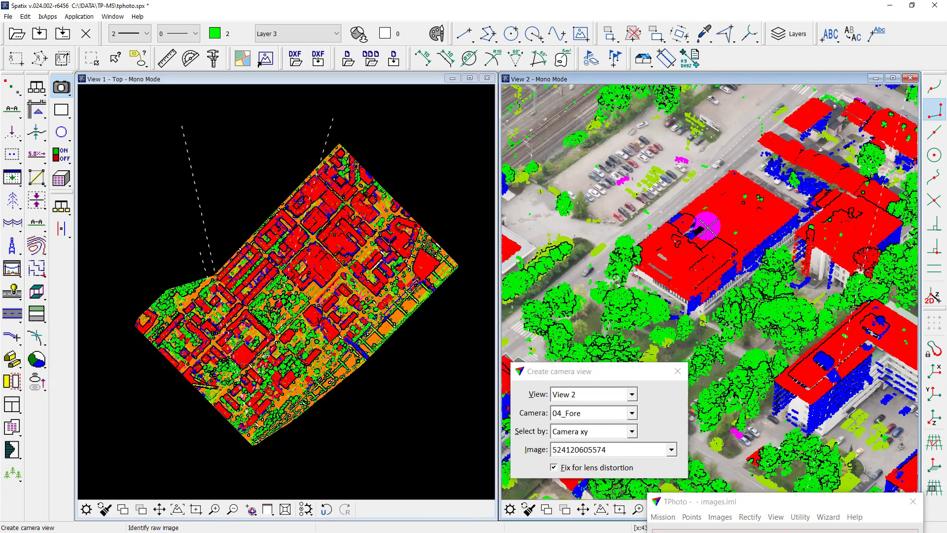
middle_click_drag(819, 196, 705, 215)
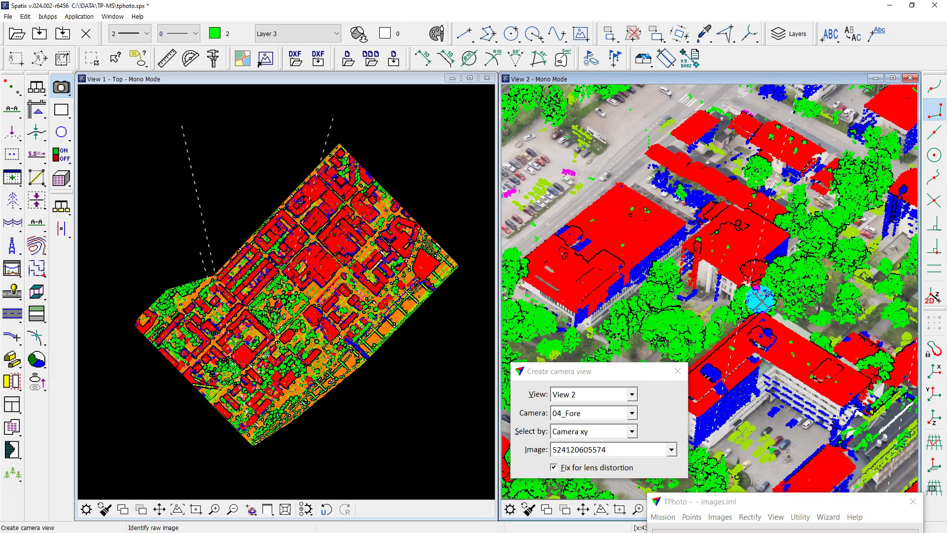
scroll(760, 300, "up", 2)
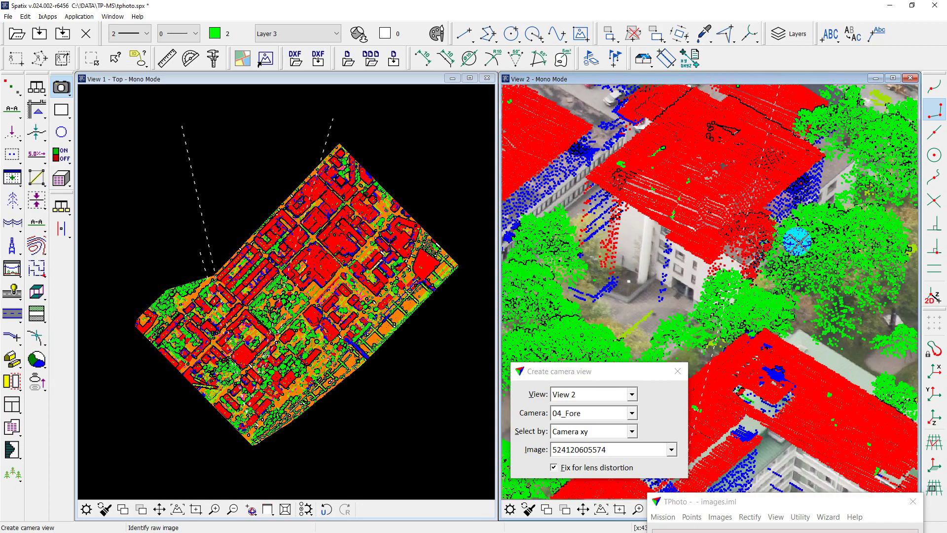
scroll(789, 247, "up", 2)
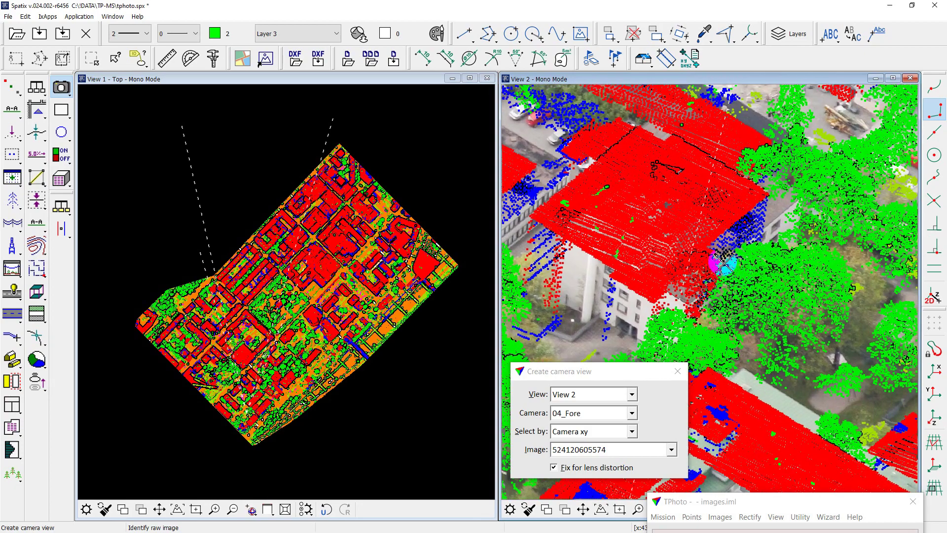
scroll(788, 233, "down", 4)
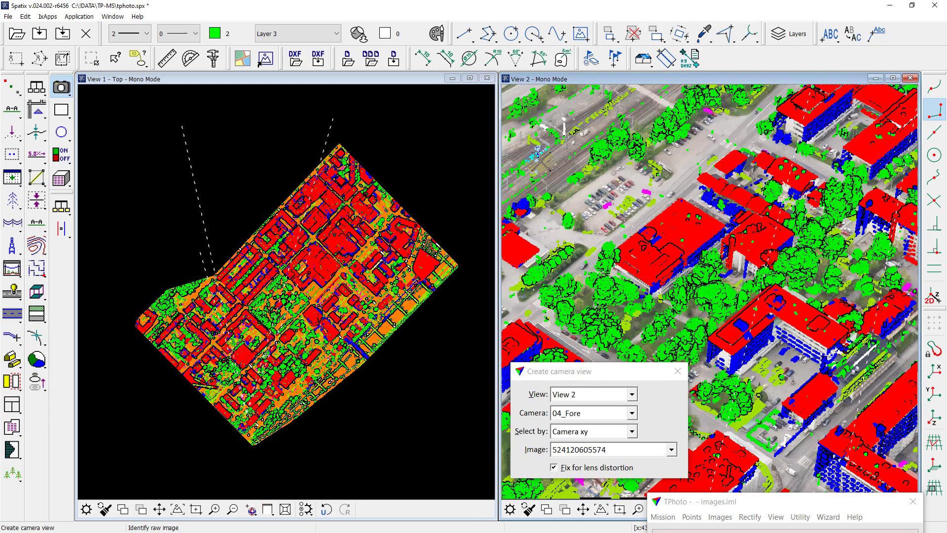
scroll(618, 190, "up", 3)
scroll(593, 198, "up", 3)
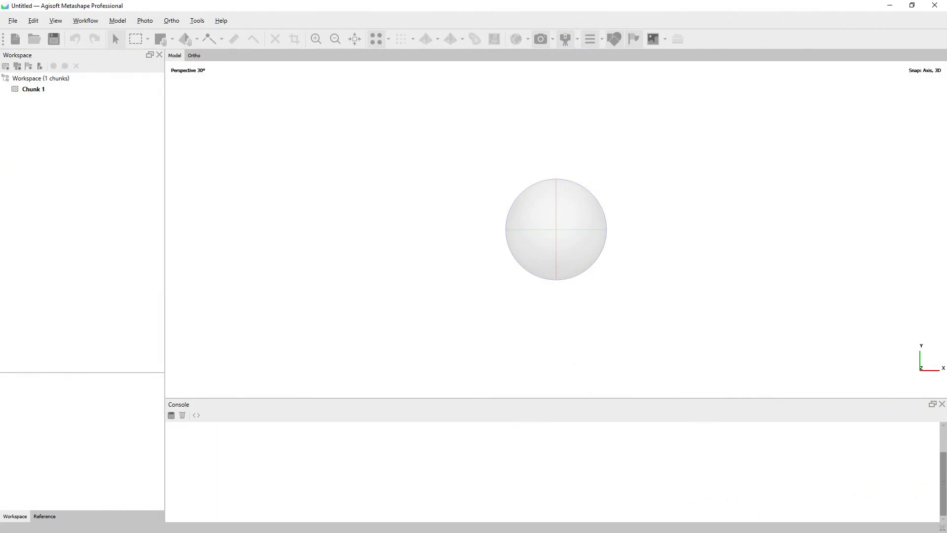
- Run the Python script C:/!DATA/TP-MS/tphoto_metashape.py from the Console
left_click(198, 414)
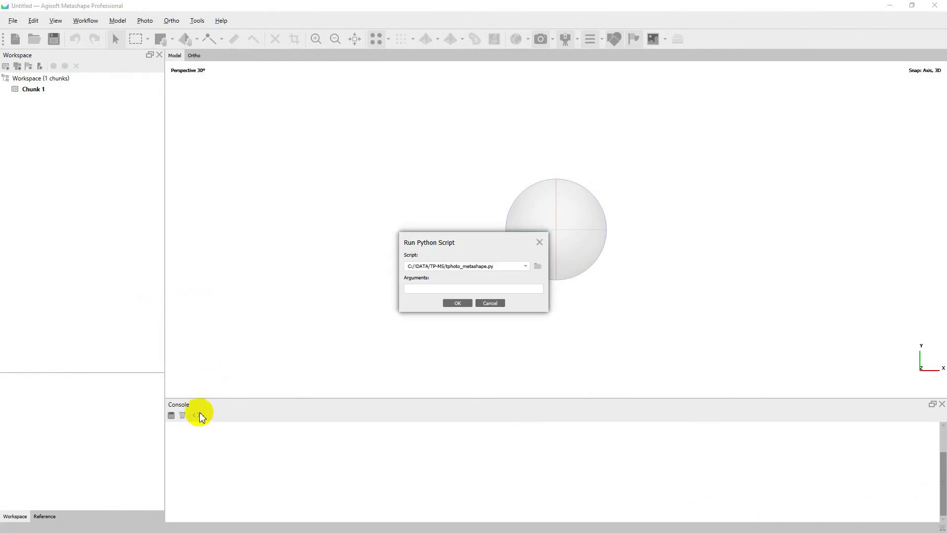
left_click(538, 266)
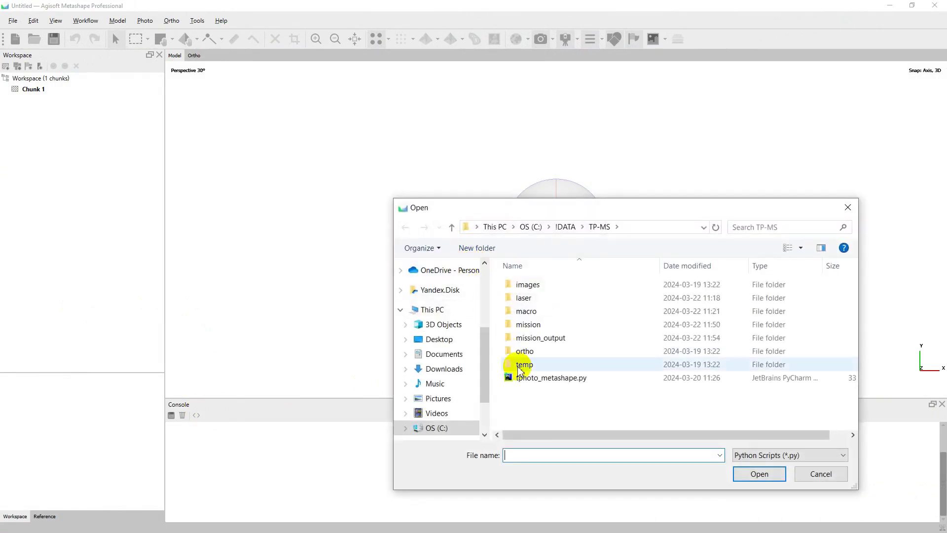
double_click(521, 379)
left_click(451, 304)
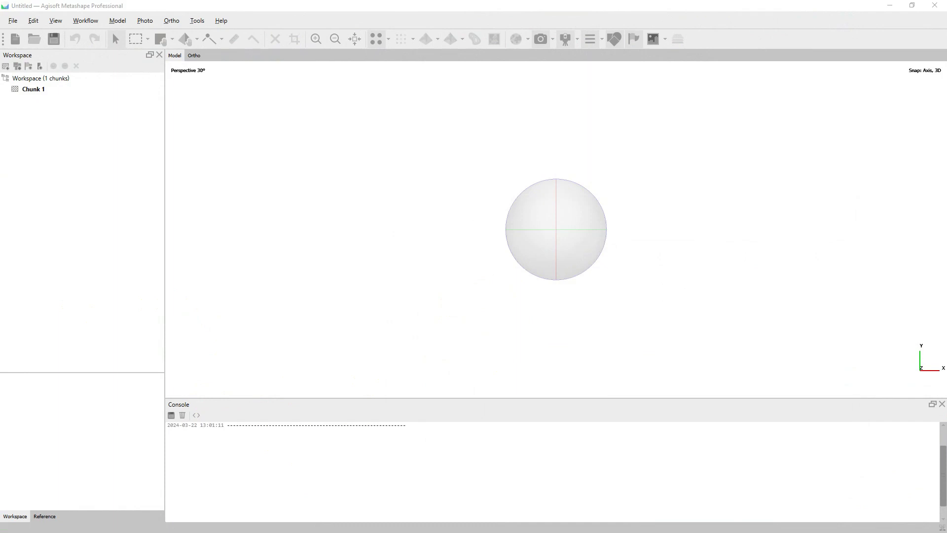
- Set mission.mis as the mission file and images.iml as the image list
left_click_drag(158, 17, 274, 101)
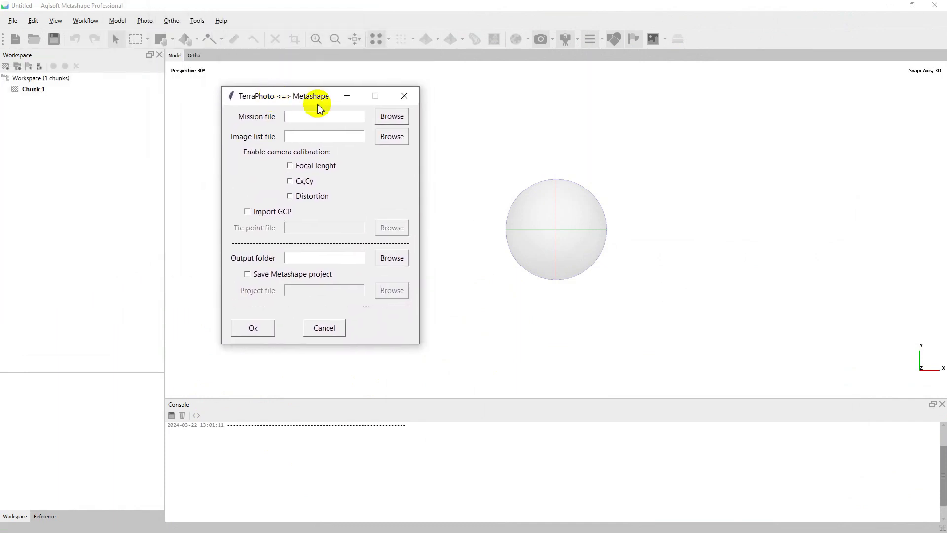
left_click(391, 117)
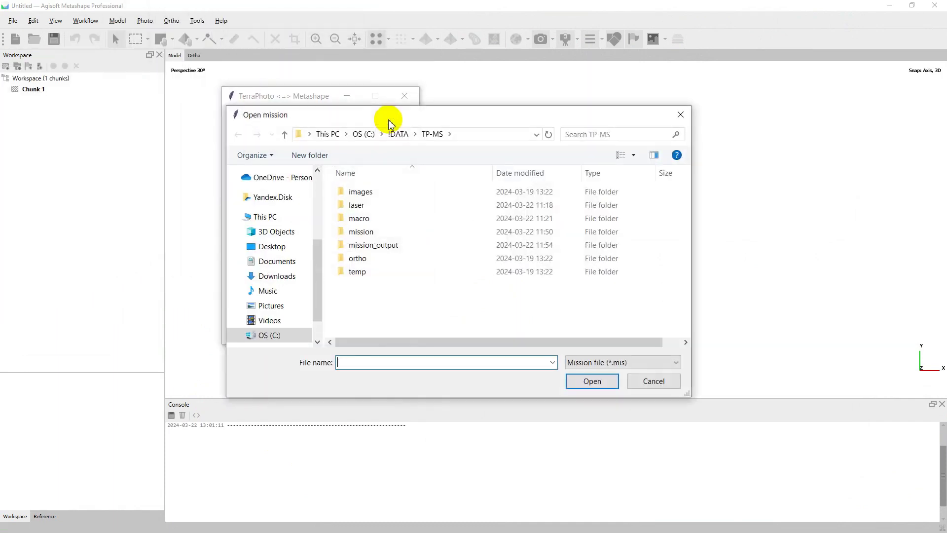
left_click(356, 232)
double_click(356, 232)
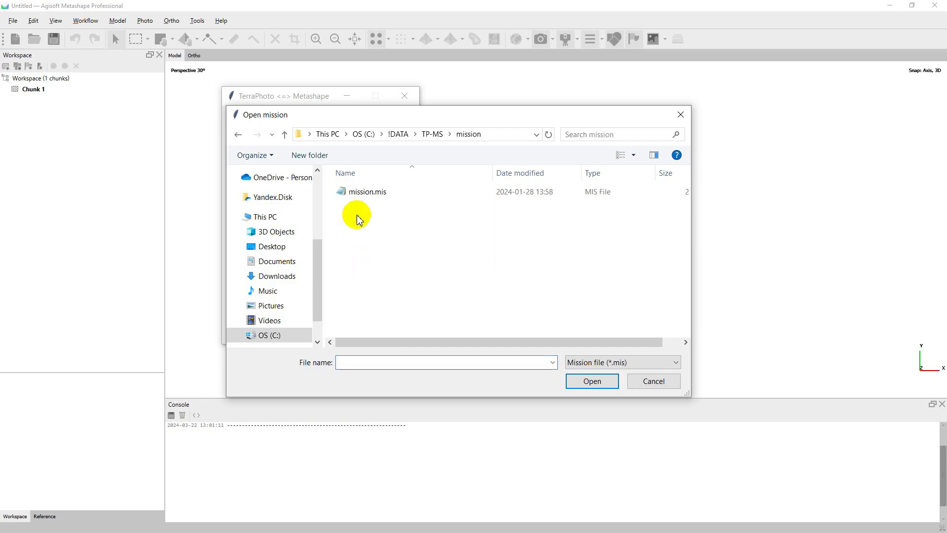
double_click(355, 192)
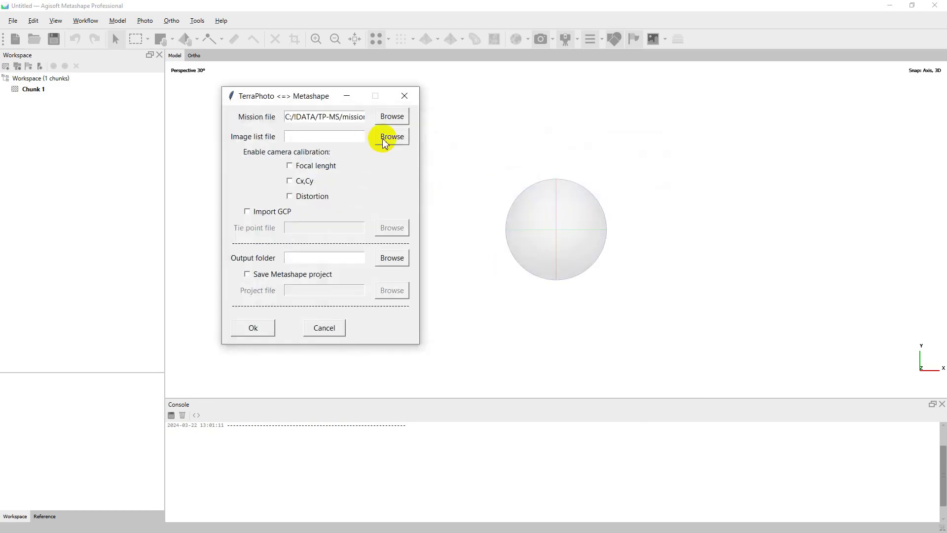
left_click(390, 137)
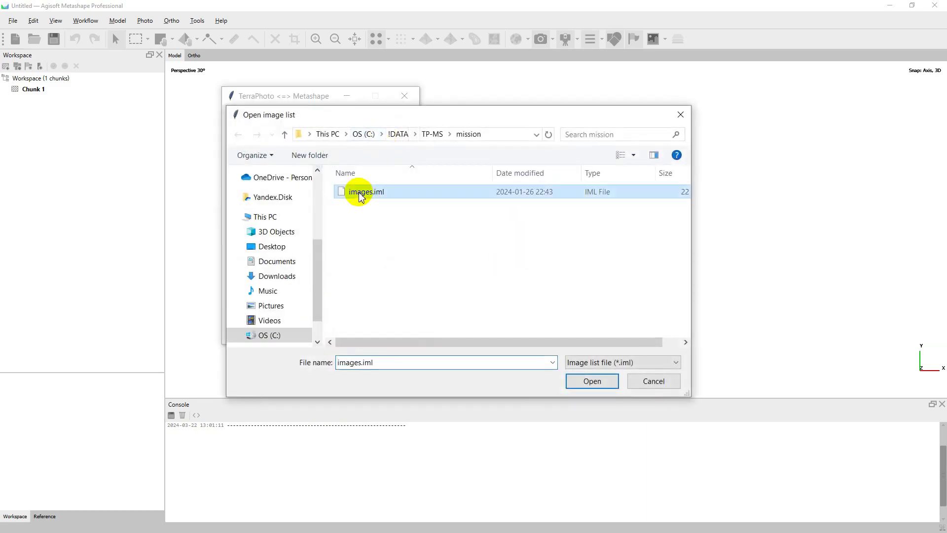
double_click(365, 192)
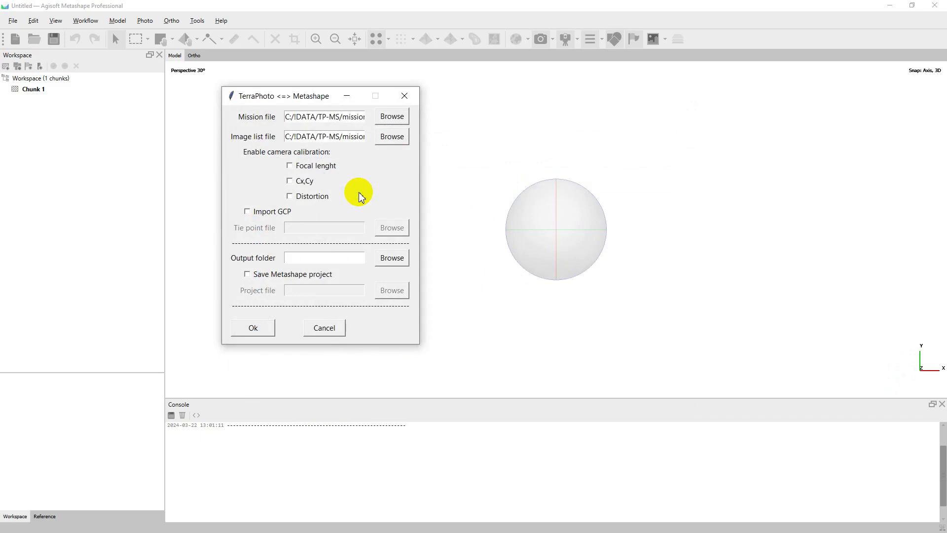
- Enable Focal lenght, Cx,Cy and Distortion calibration, plus Import GCP
left_click(291, 166)
left_click(291, 182)
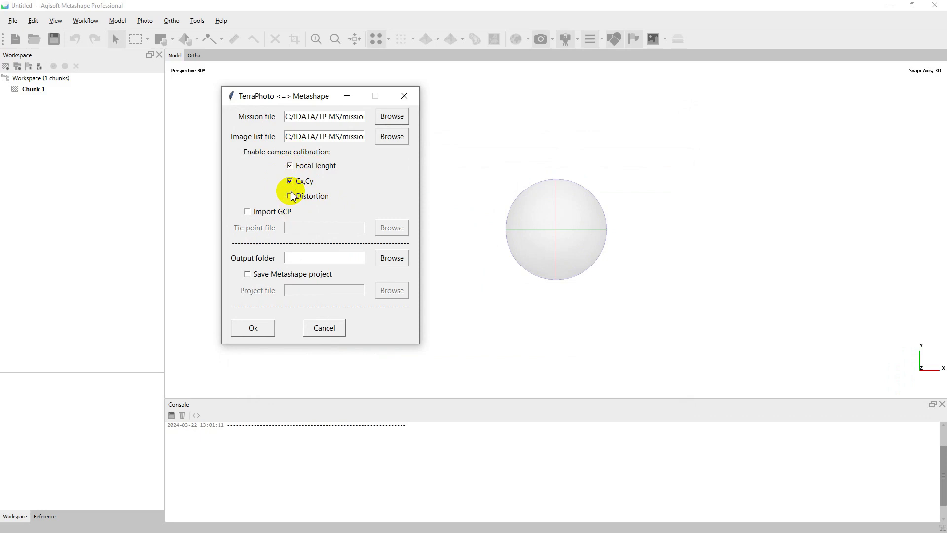
left_click(292, 197)
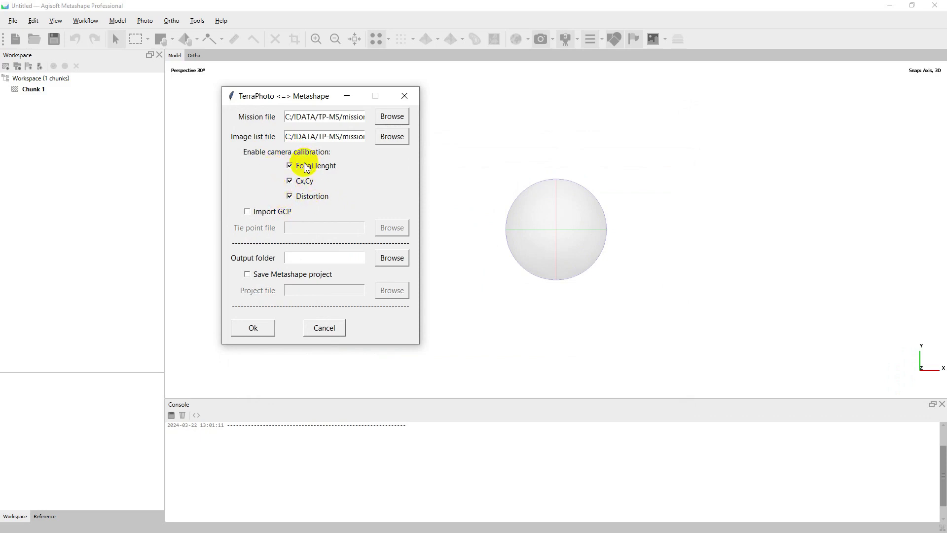
left_click(247, 213)
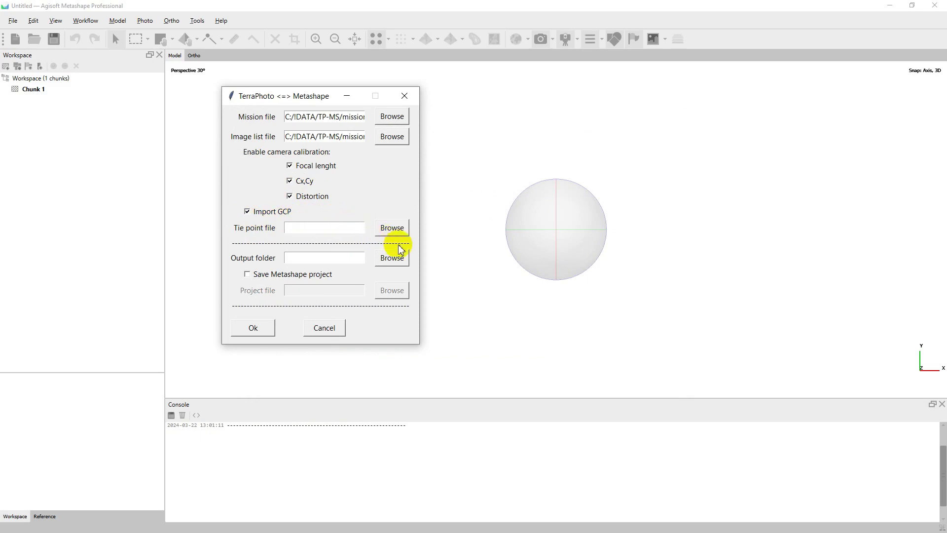
- Use tie_control_points1.tpt as the tie point file and TP-MS/mission_output as output folder
left_click(396, 229)
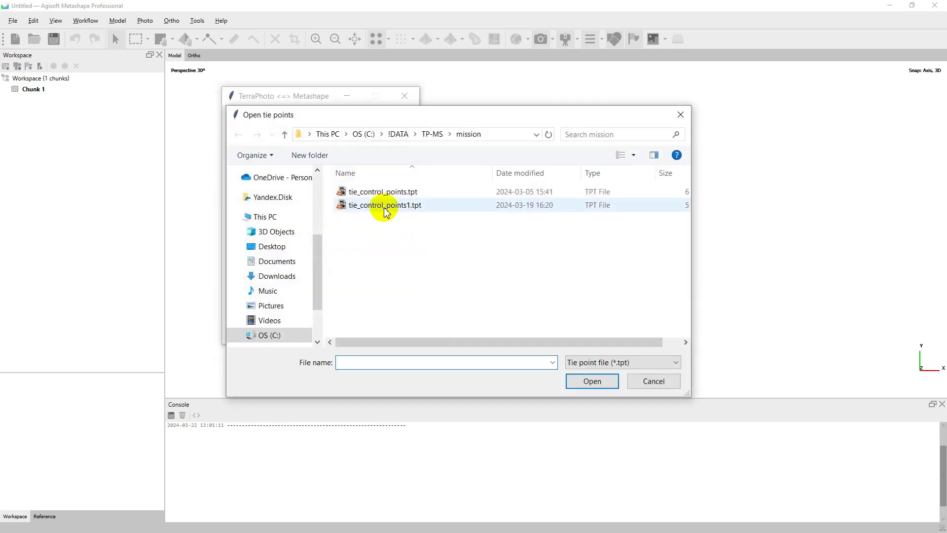
double_click(387, 210)
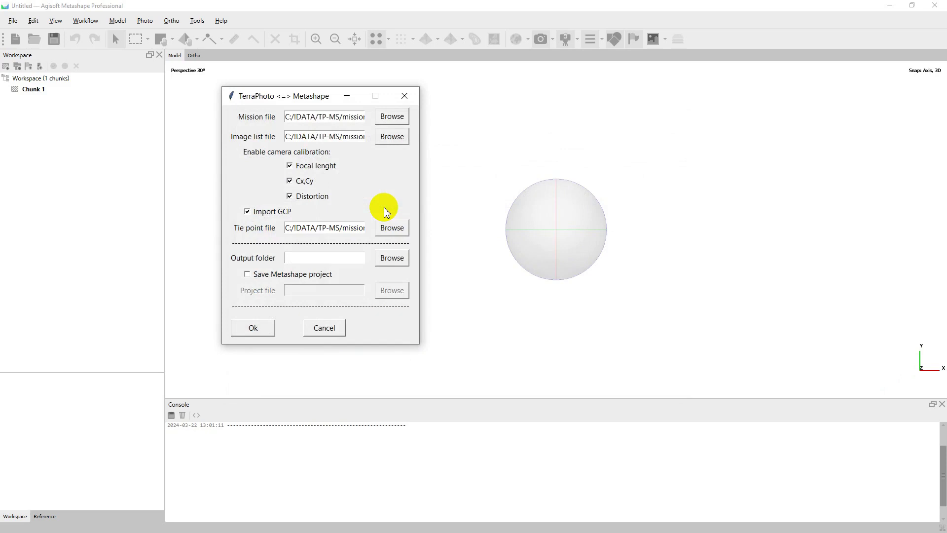
left_click(390, 260)
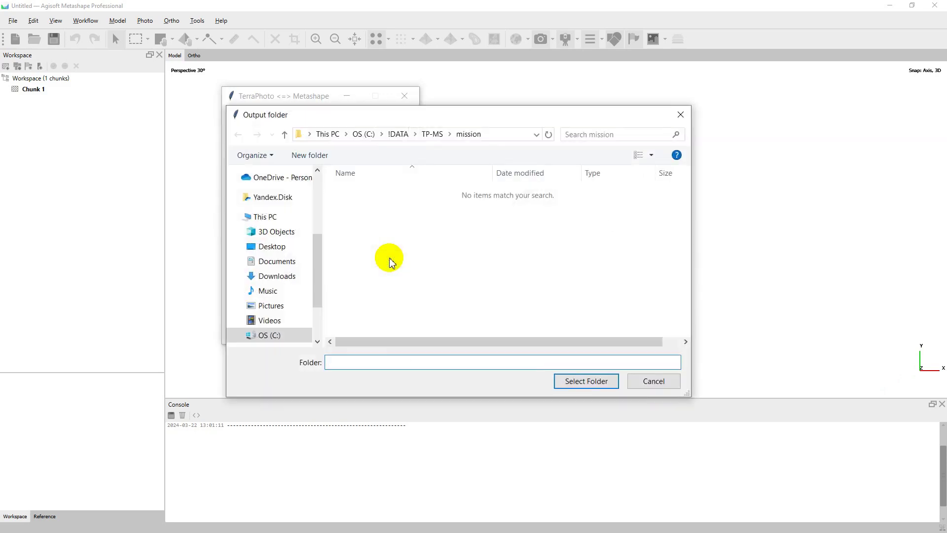
left_click(427, 137)
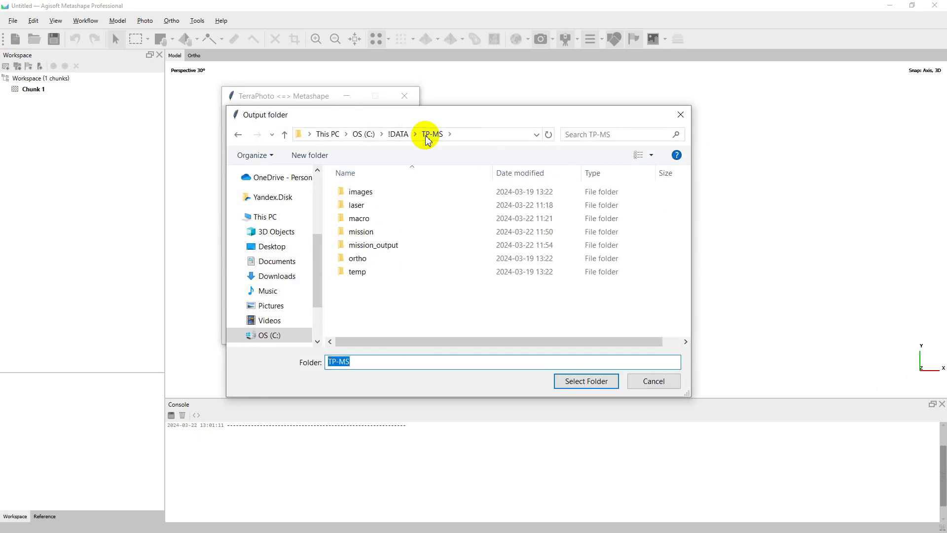
double_click(362, 245)
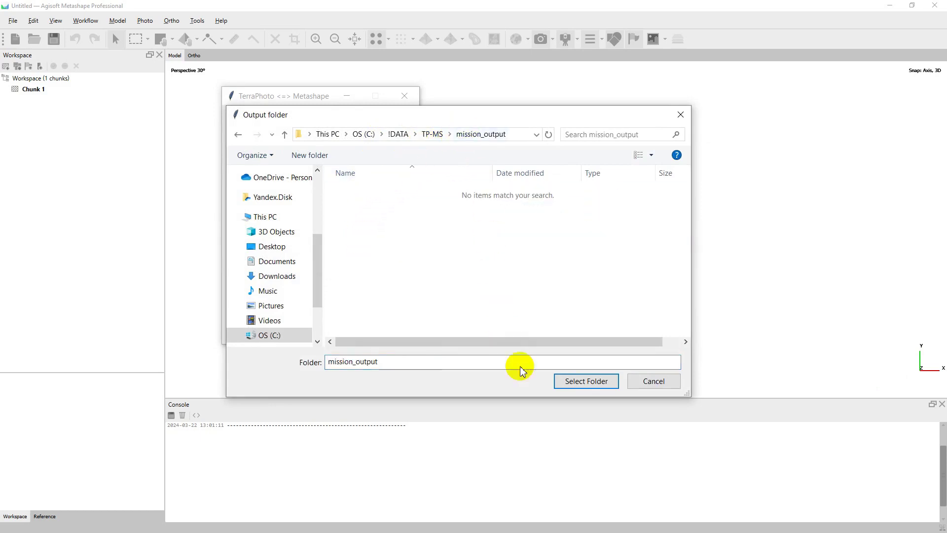
left_click(586, 381)
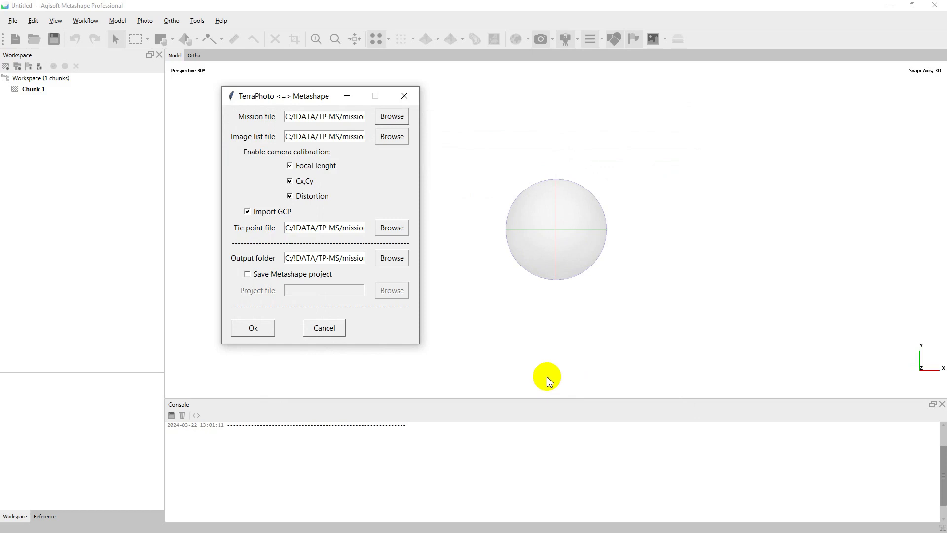
- Leave Save Metashape project unticked and start the import with Ok
left_click(249, 277)
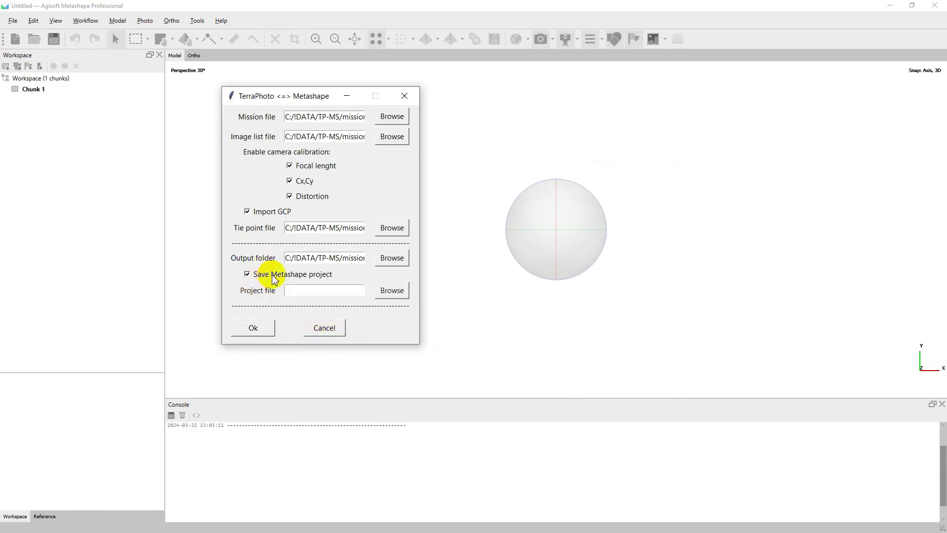
left_click(248, 277)
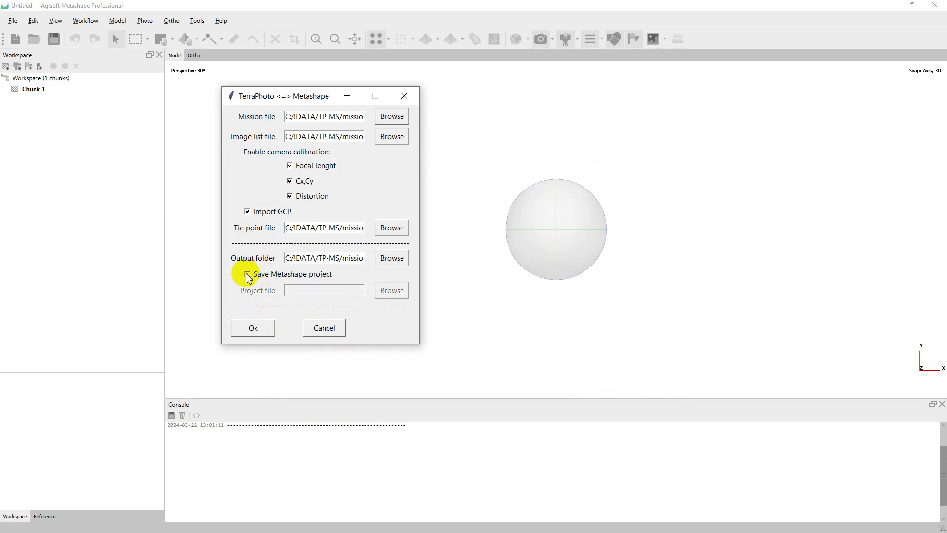
left_click(253, 329)
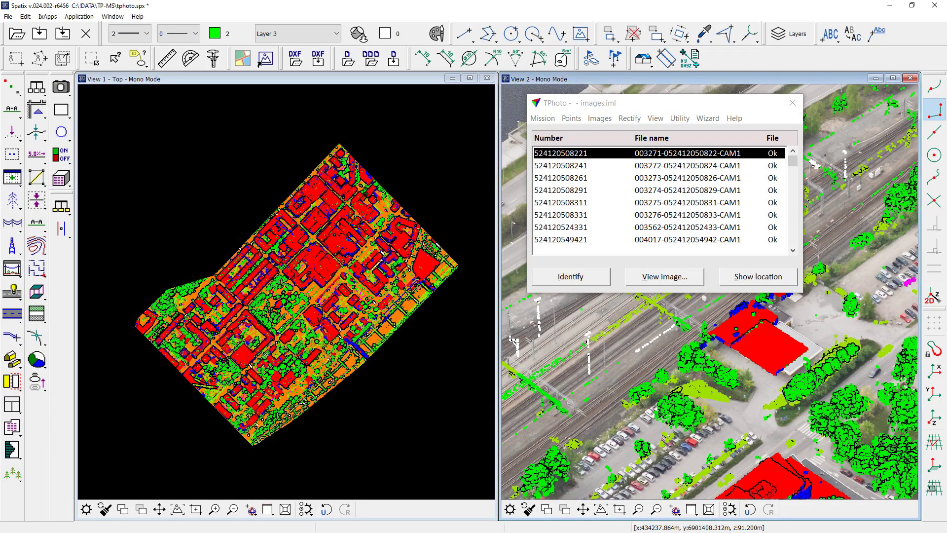
- Close the current image list and open mission_output/mission.mis as the mission
left_click(600, 119)
left_click(611, 155)
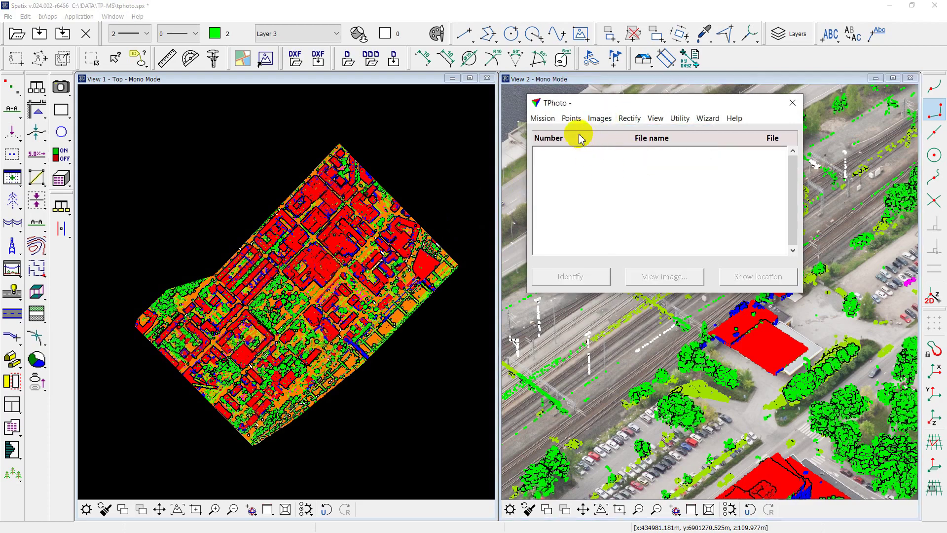
left_click(543, 119)
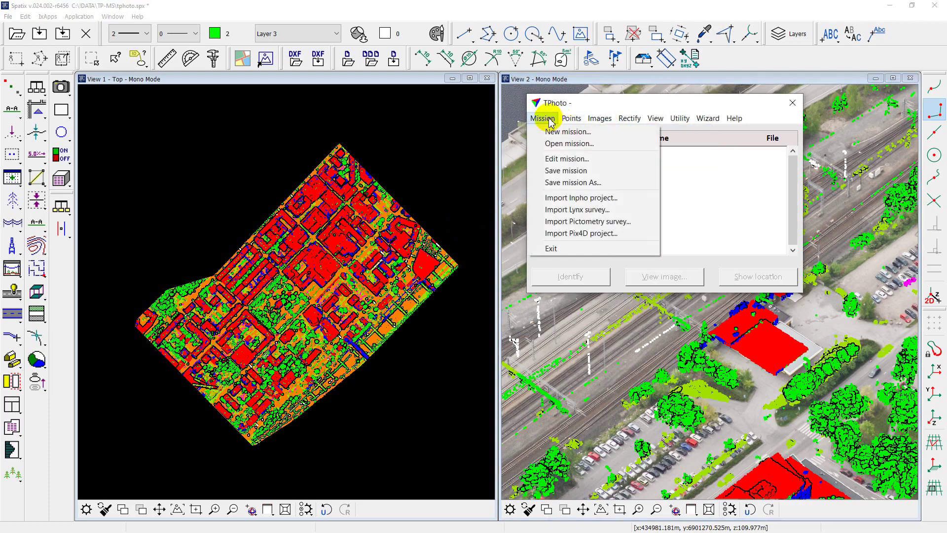
left_click(567, 144)
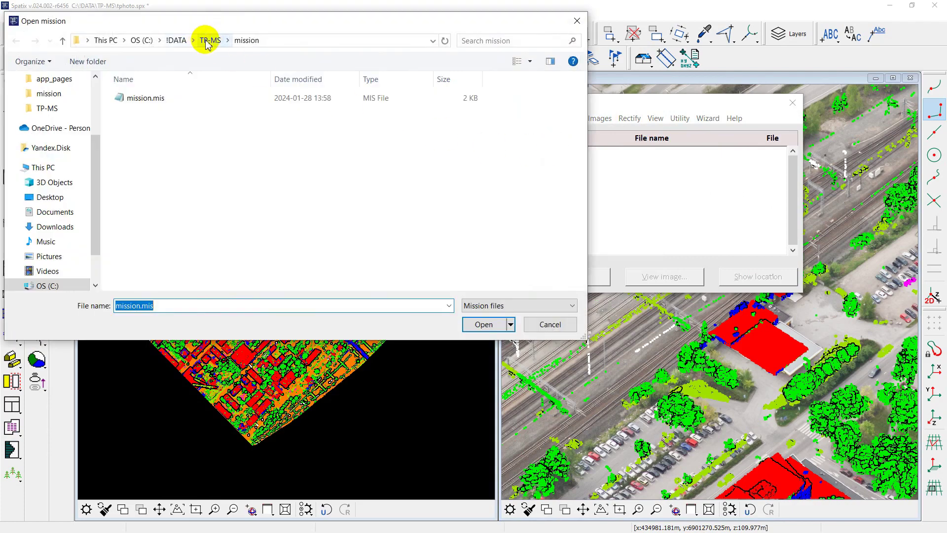
left_click(210, 40)
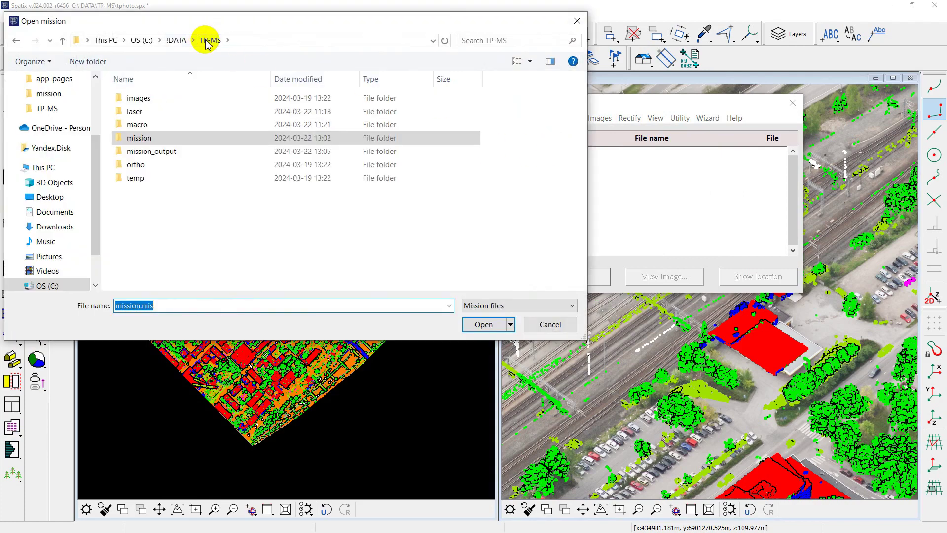
double_click(149, 153)
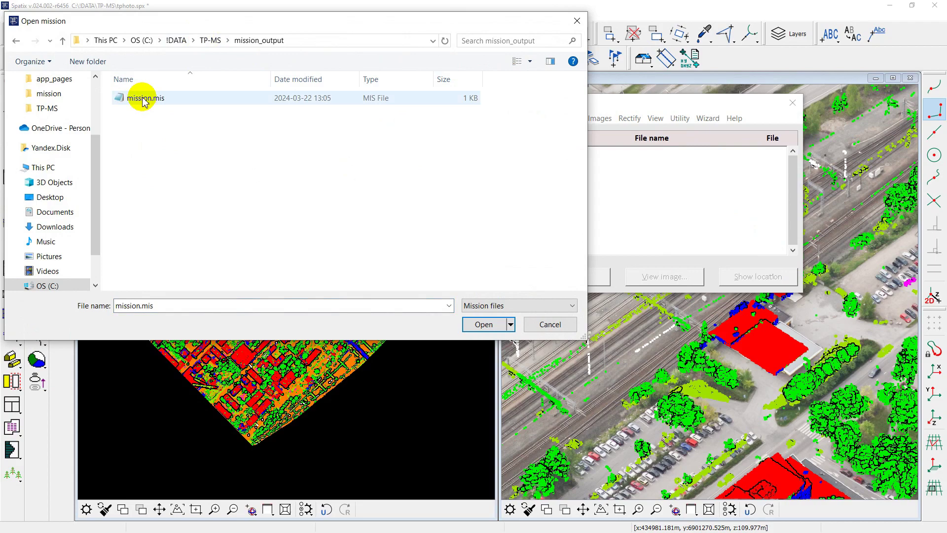
double_click(143, 99)
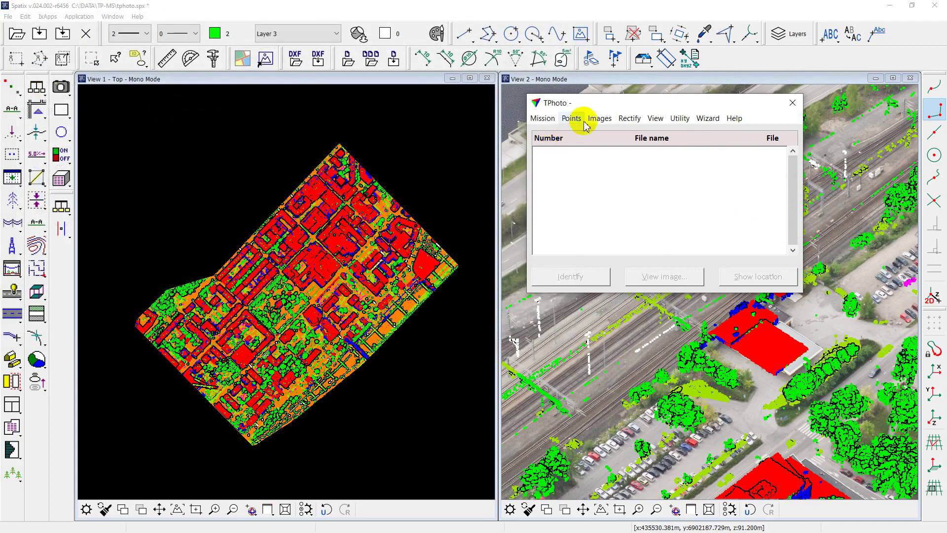
- Load the image list mission_output/images.iml
left_click(598, 118)
left_click(599, 129)
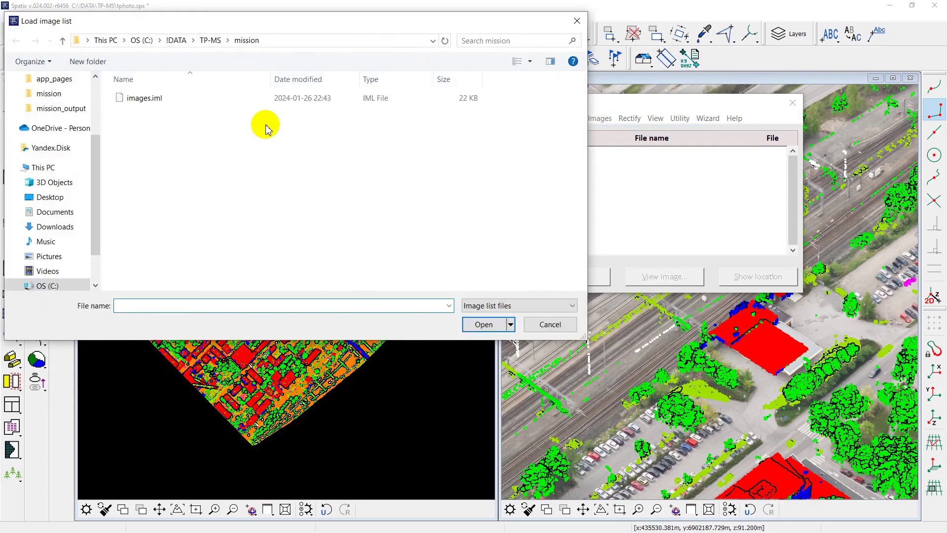
left_click(210, 40)
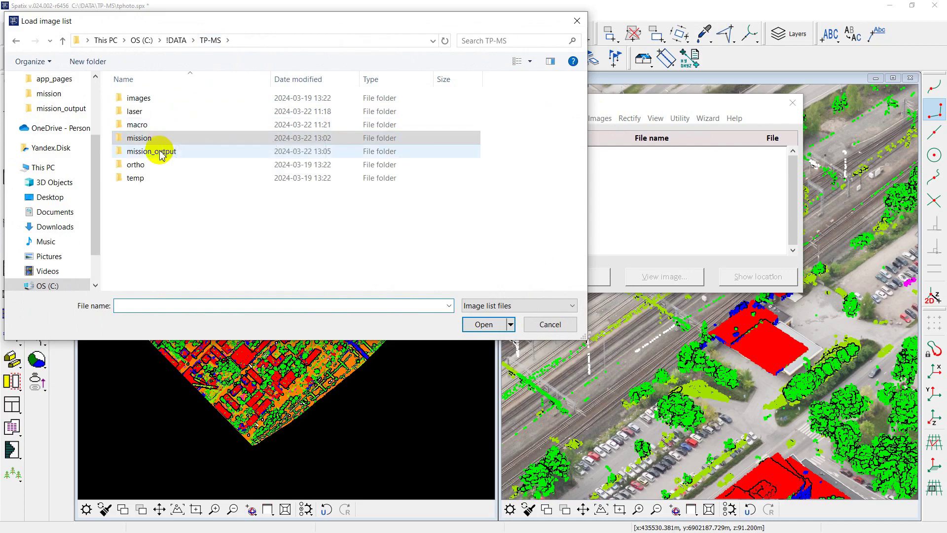
double_click(161, 153)
double_click(143, 98)
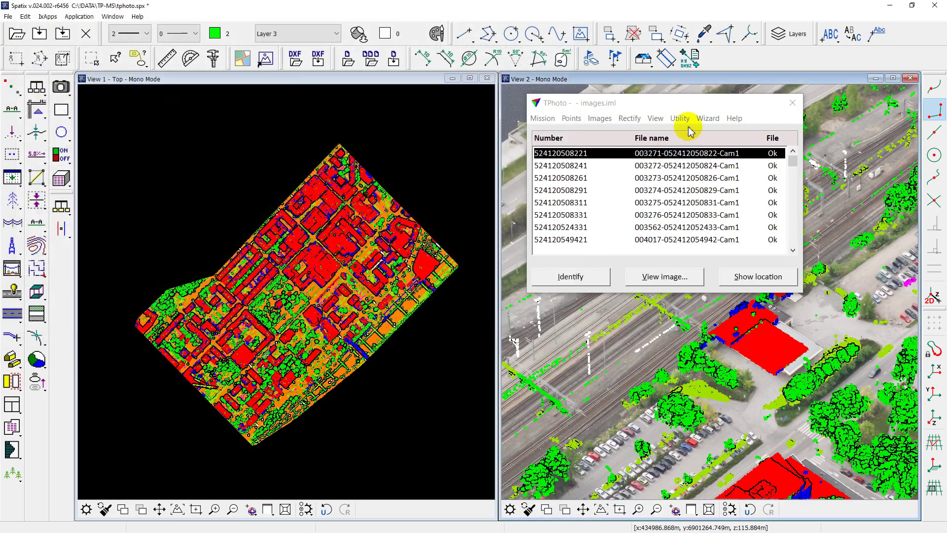
- Create a 04_Fore camera view in View 2 and pick an image by location
left_click(655, 118)
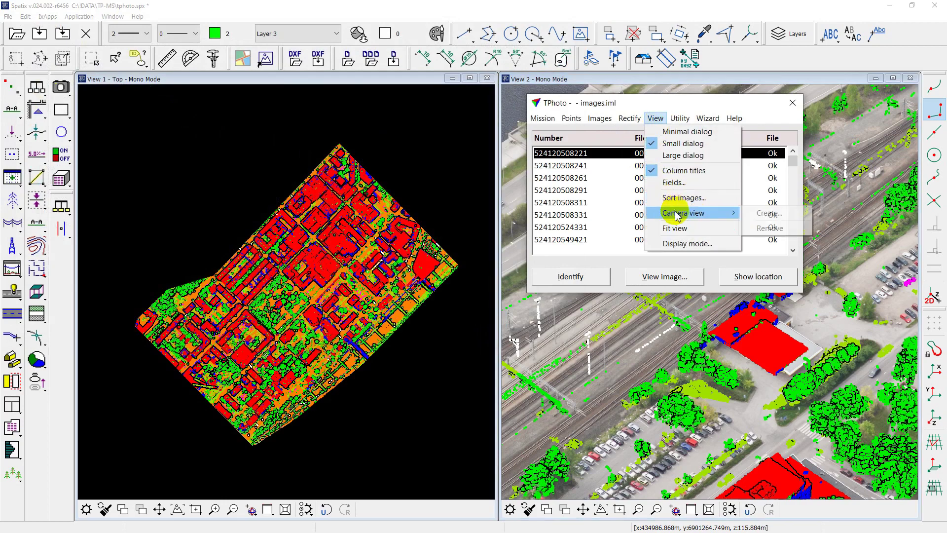
mouse_move(696, 213)
left_click(771, 213)
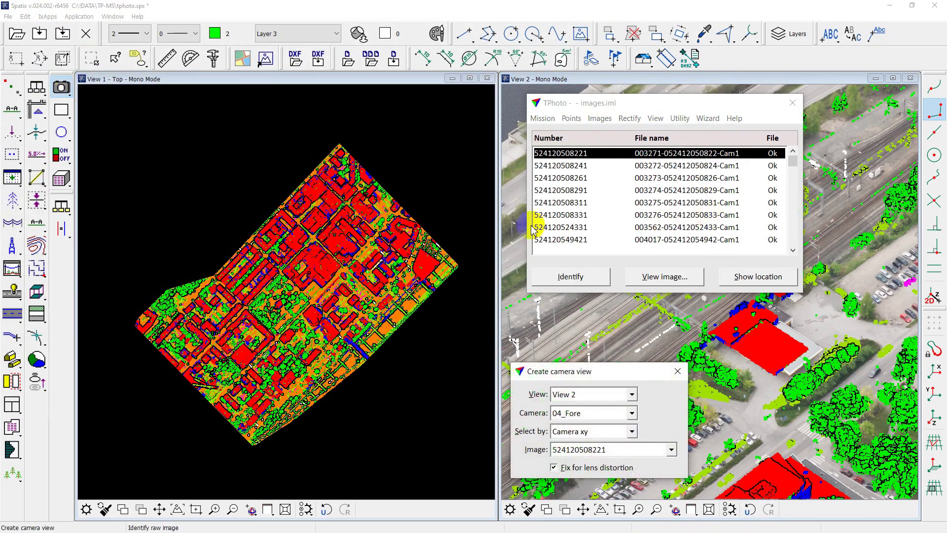
left_click(325, 161)
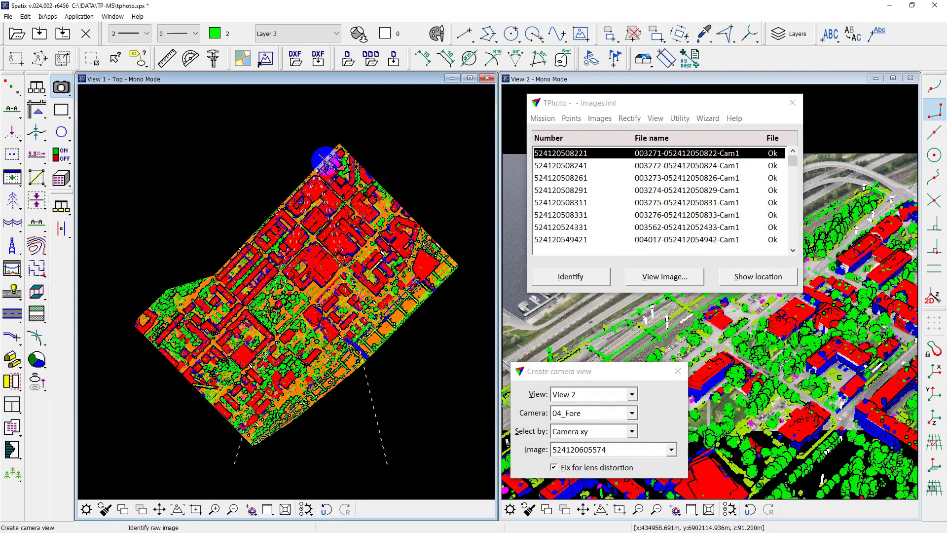
left_click_drag(692, 103, 728, 527)
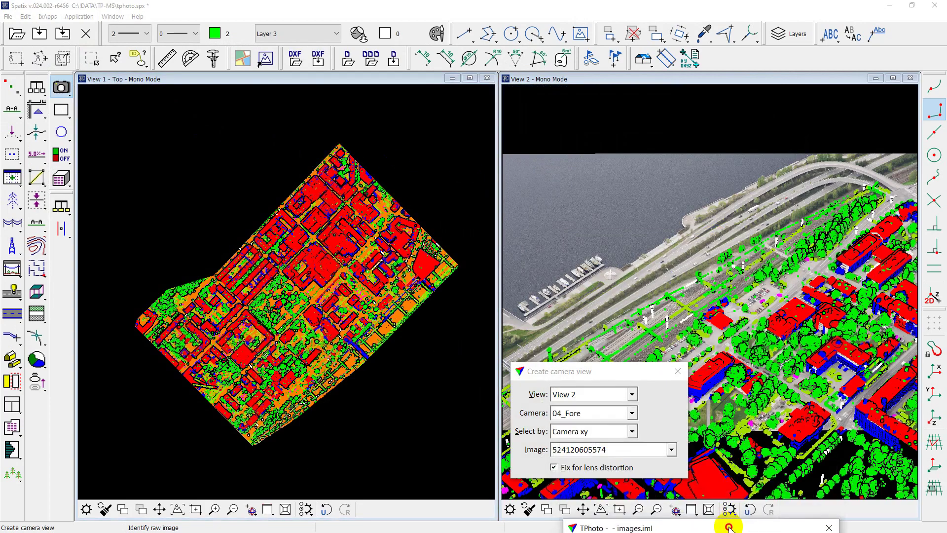
left_click(695, 323)
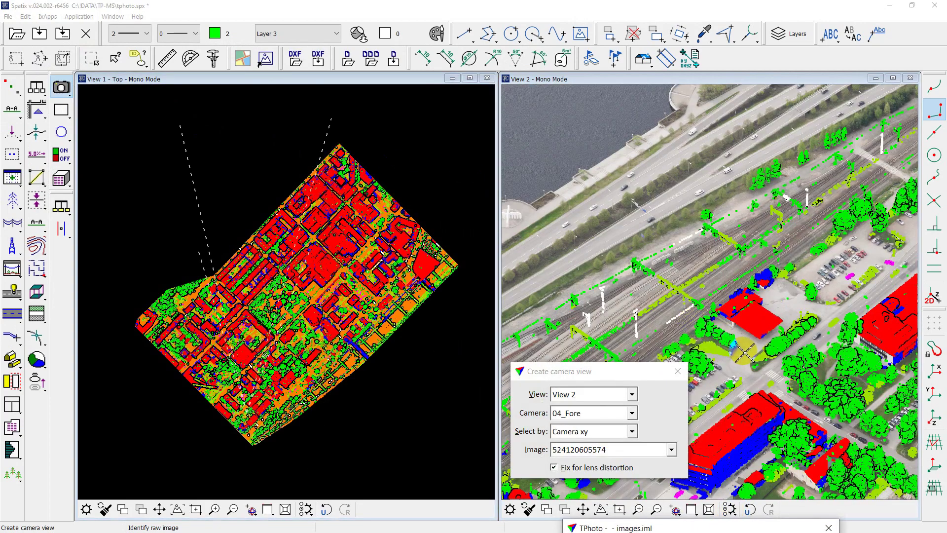
- Zoom and pan over the track gantry and red-roofed buildings, then pick a lakeshore image
scroll(743, 351, "up", 3)
scroll(749, 252, "down", 3)
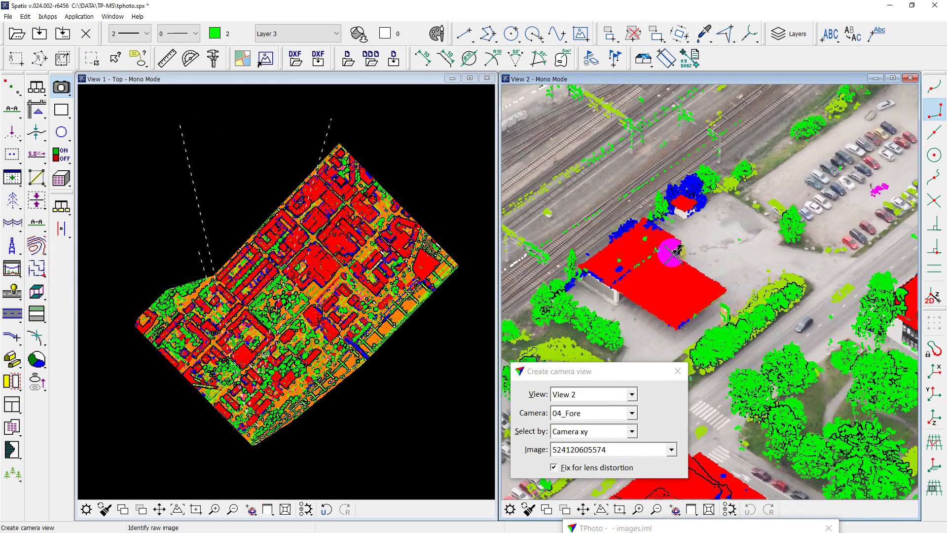
scroll(632, 197, "up", 5)
middle_click_drag(632, 198, 730, 307)
scroll(564, 202, "down", 2)
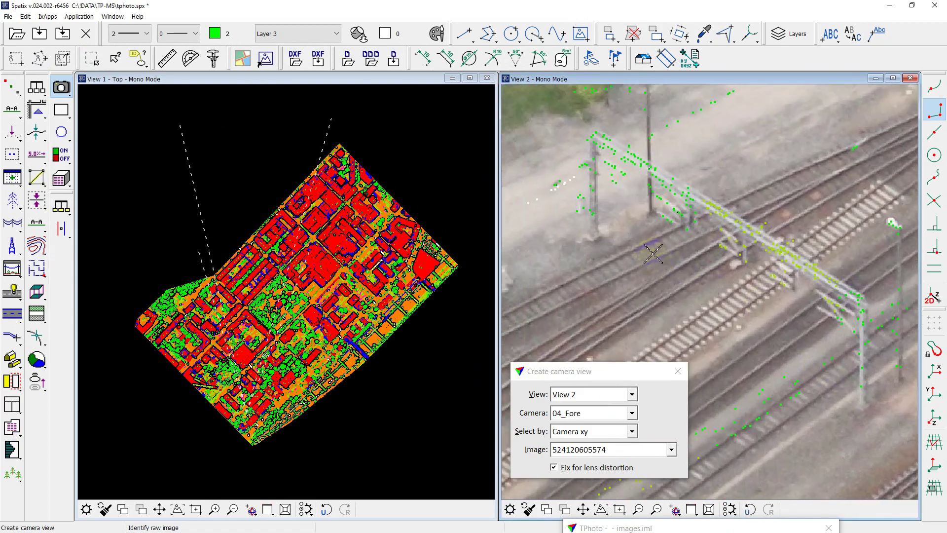
scroll(668, 243, "down", 3)
middle_click_drag(756, 239, 677, 241)
scroll(678, 241, "up", 1)
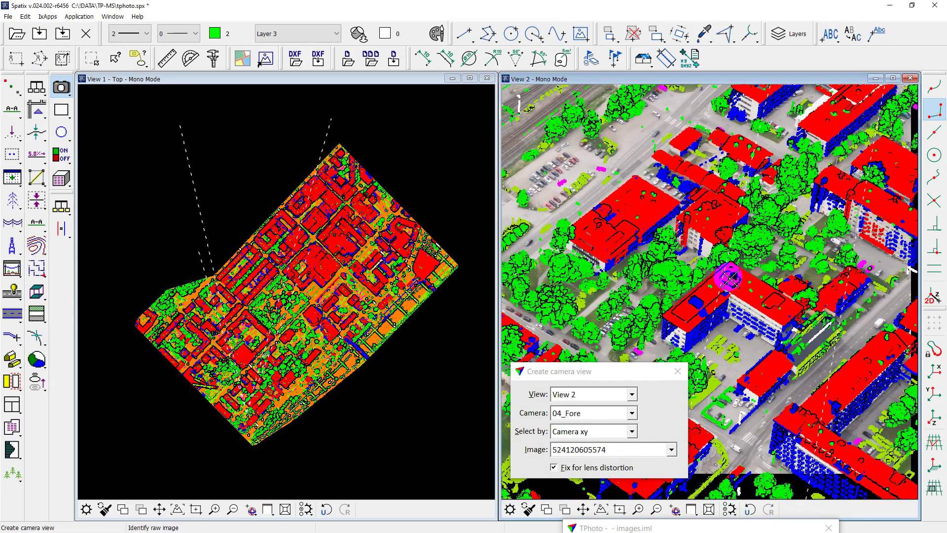
scroll(783, 328, "up", 3)
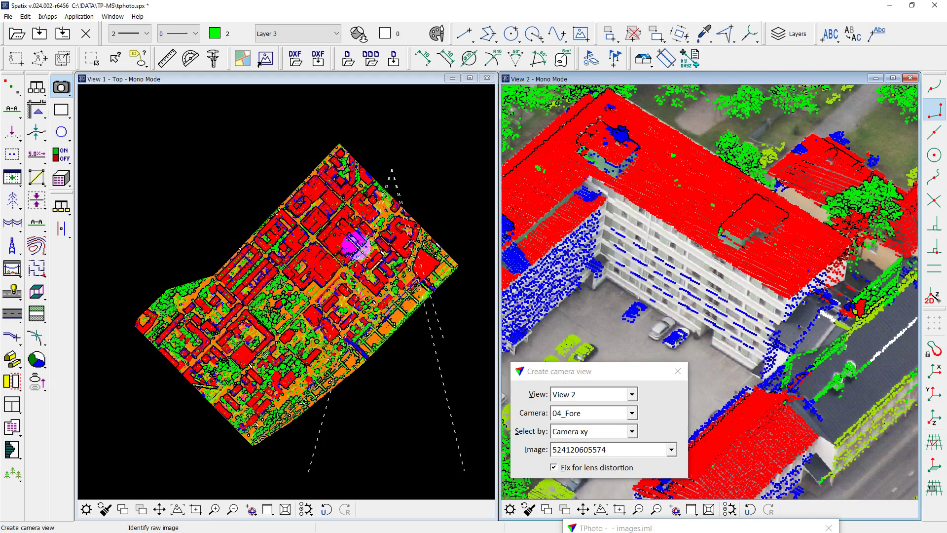
left_click(329, 231)
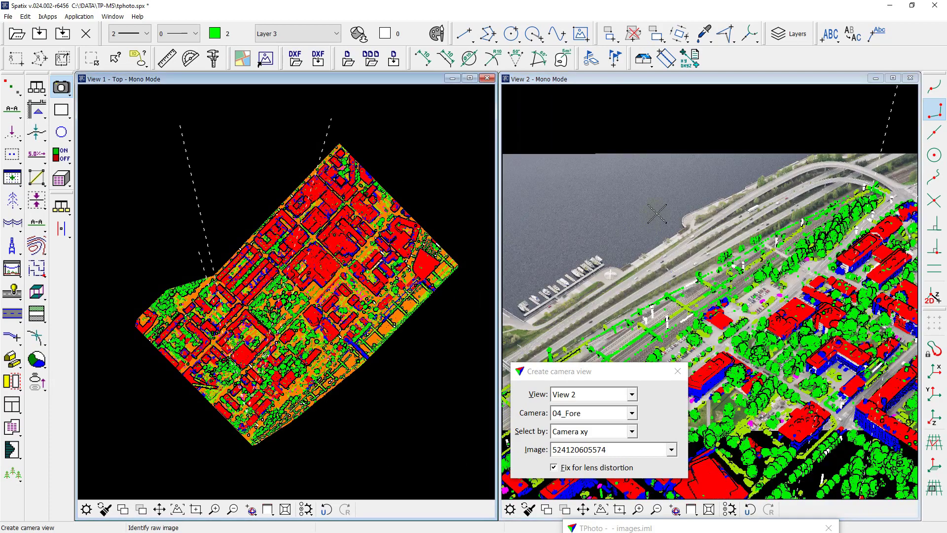
scroll(657, 214, "down", 3)
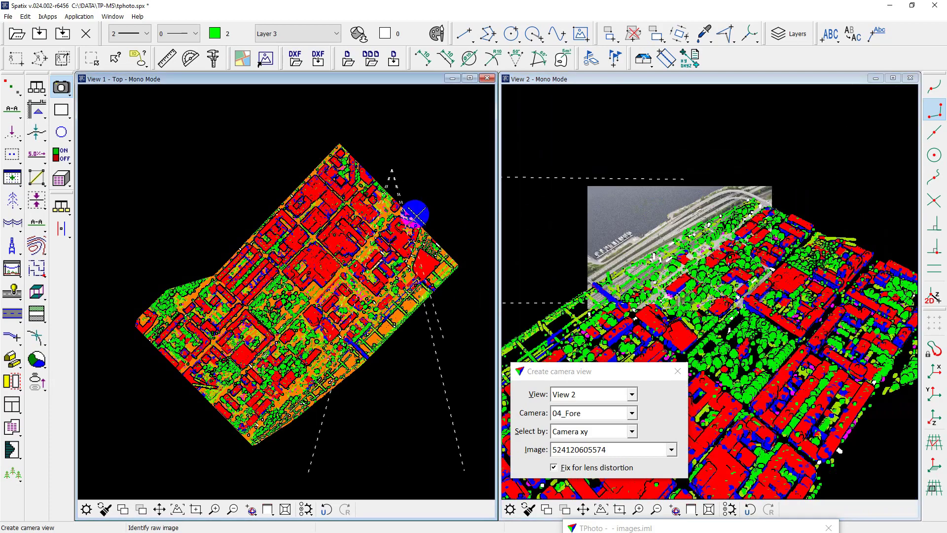
left_click(314, 321)
scroll(858, 330, "up", 4)
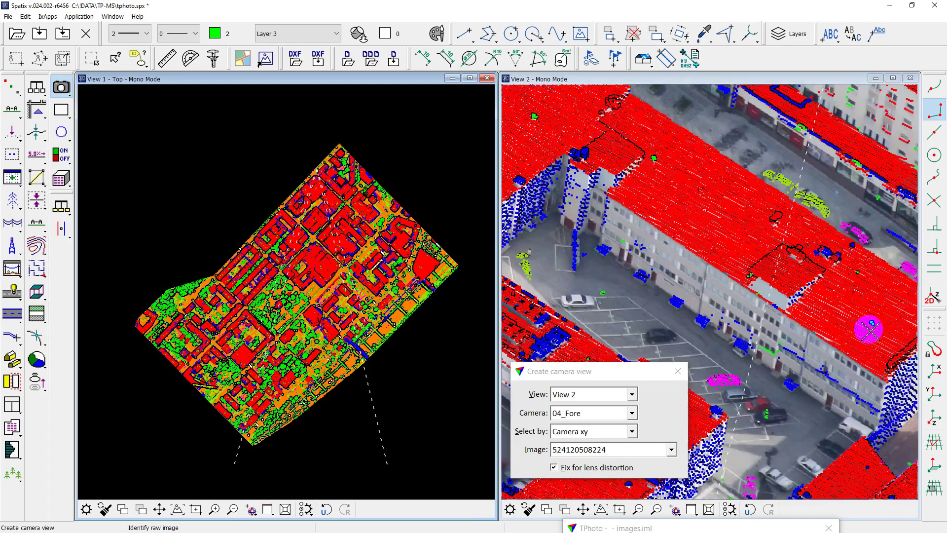
scroll(819, 215, "up", 3)
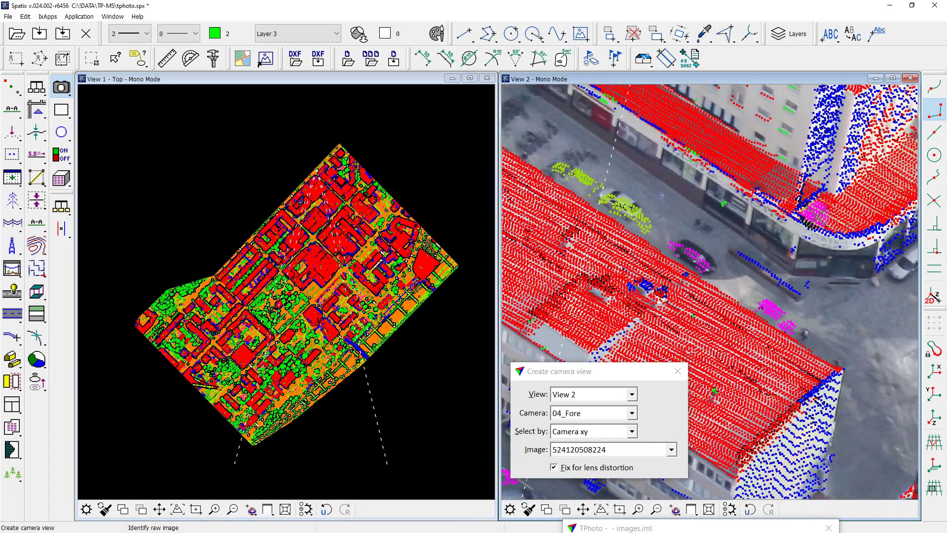
scroll(819, 216, "up", 4)
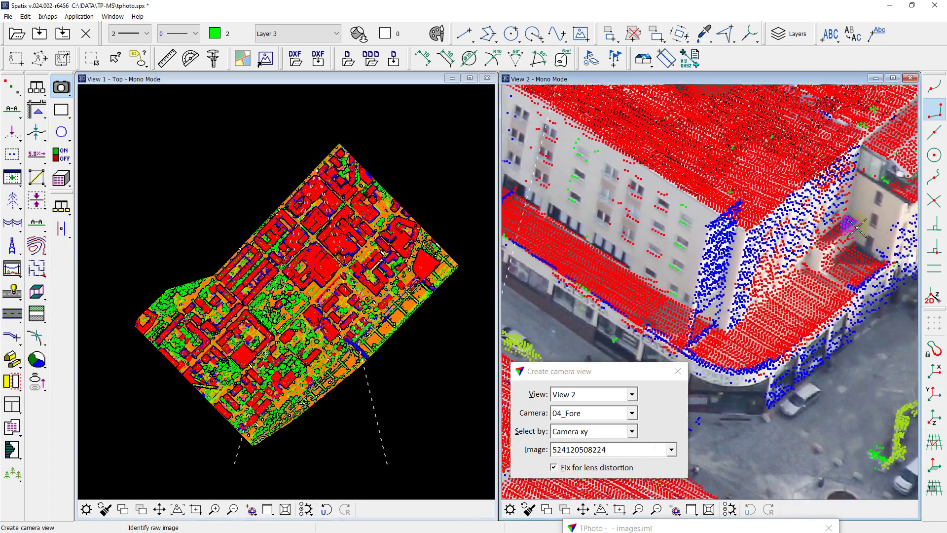
middle_click_drag(856, 228, 860, 266)
key("Escape")
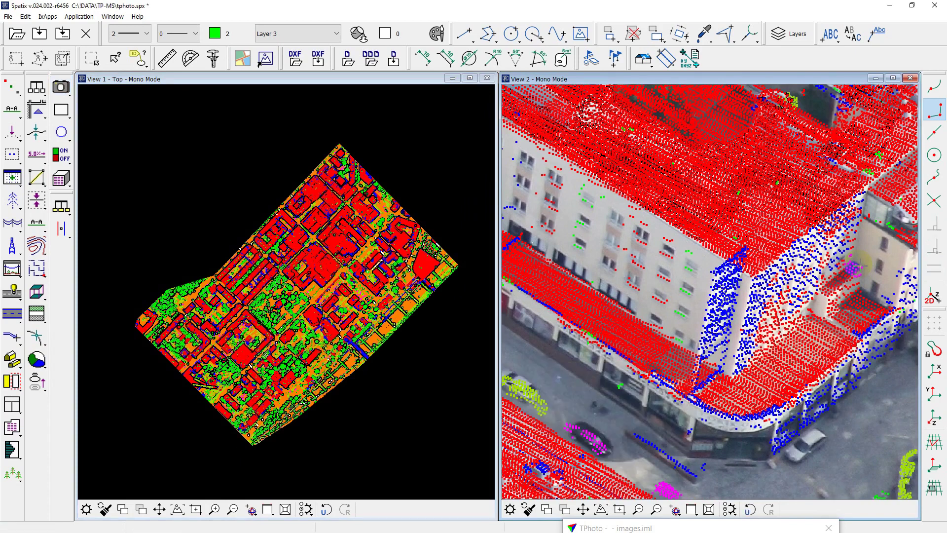